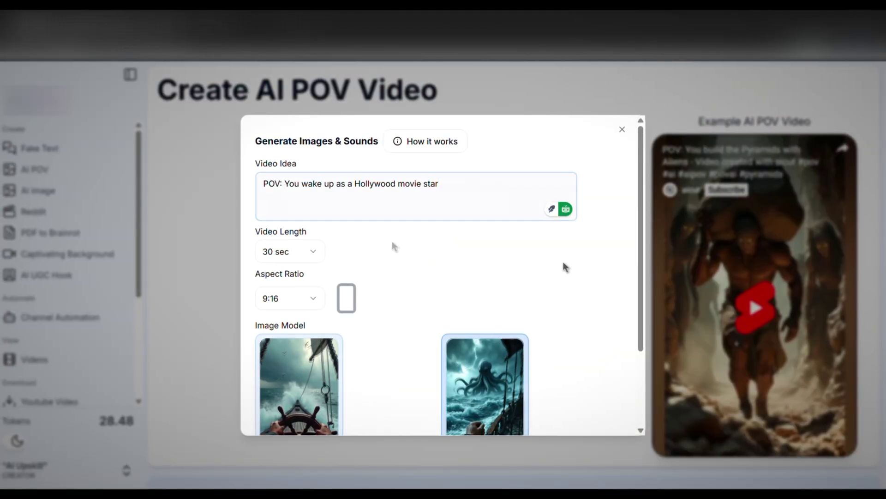
pyautogui.scroll(-3, 557, 324)
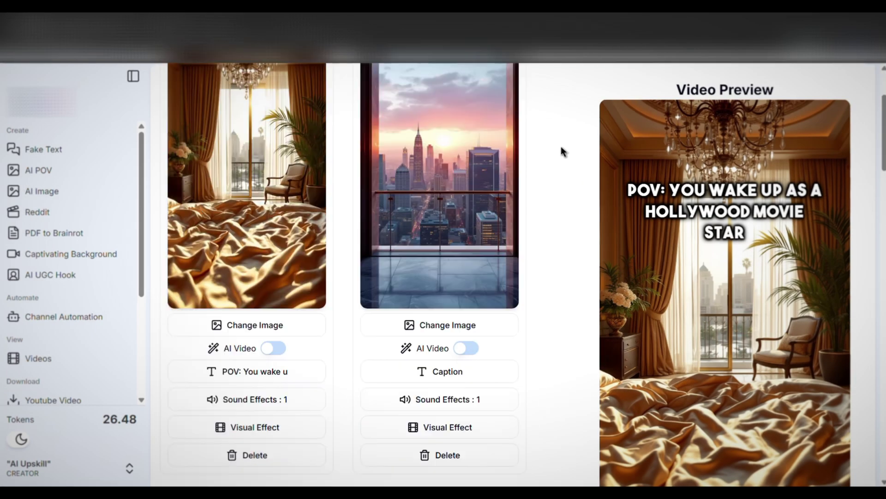
pyautogui.scroll(-5, 561, 148)
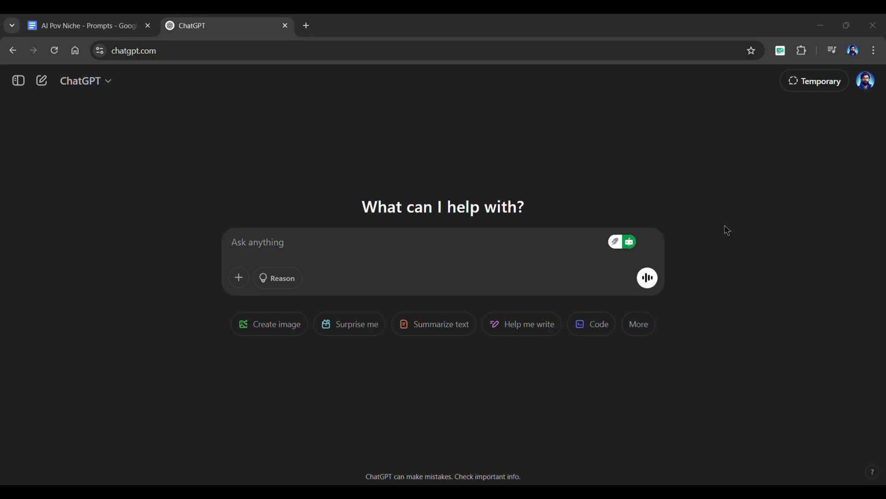
# - Copy the channel name prompt from the prompts document, submit it to ChatGPT, and review the suggested names
pyautogui.scroll(-10, 824, 237)
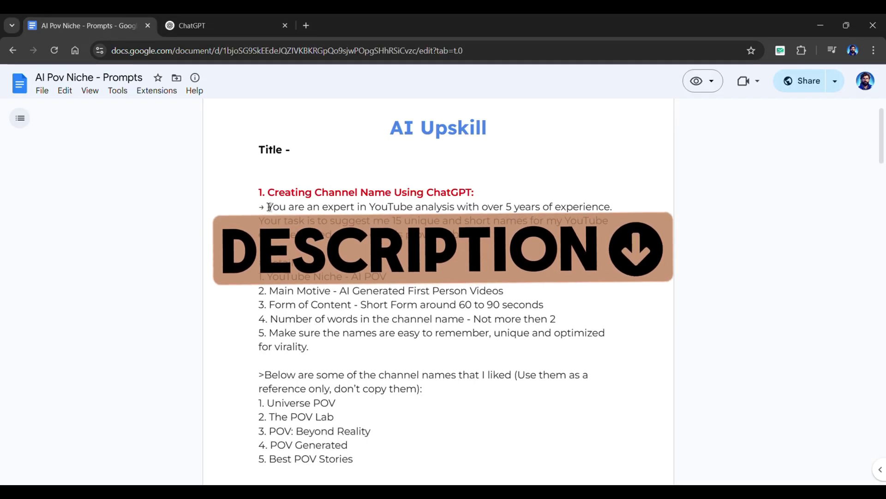
pyautogui.moveTo(269, 207); pyautogui.dragTo(368, 456)
pyautogui.hotkey('ctrl', 'c')
pyautogui.click(217, 27)
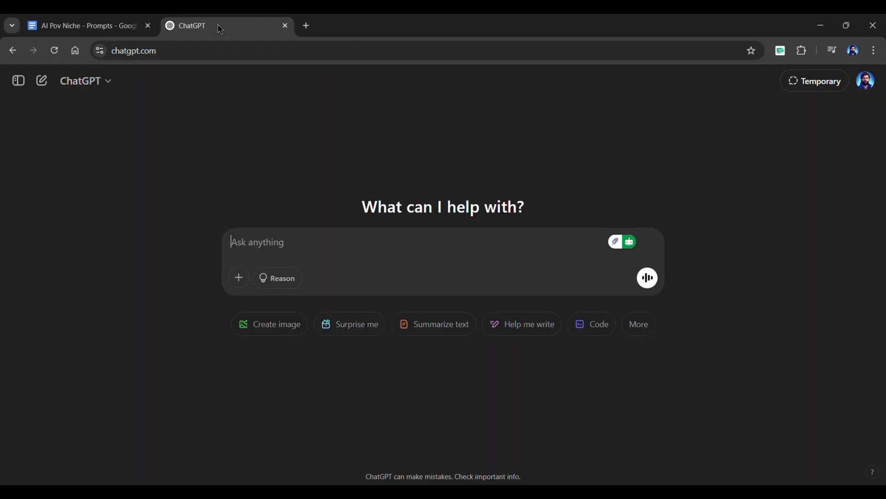
pyautogui.click(252, 241)
pyautogui.hotkey('ctrl', 'v')
pyautogui.click(648, 319)
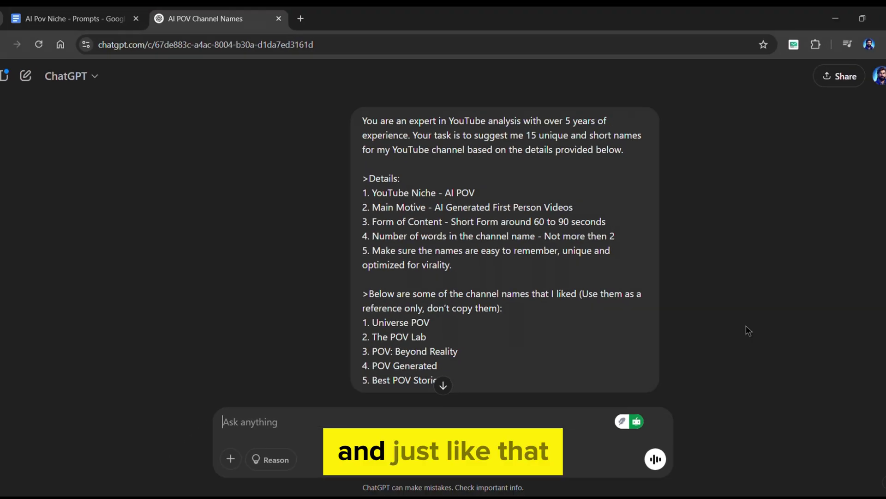
pyautogui.scroll(-9, 882, 387)
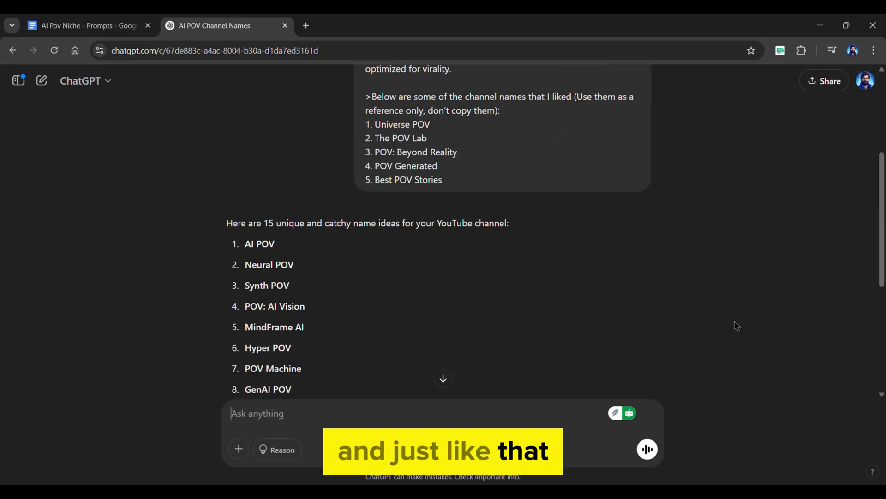
pyautogui.scroll(-1, 737, 326)
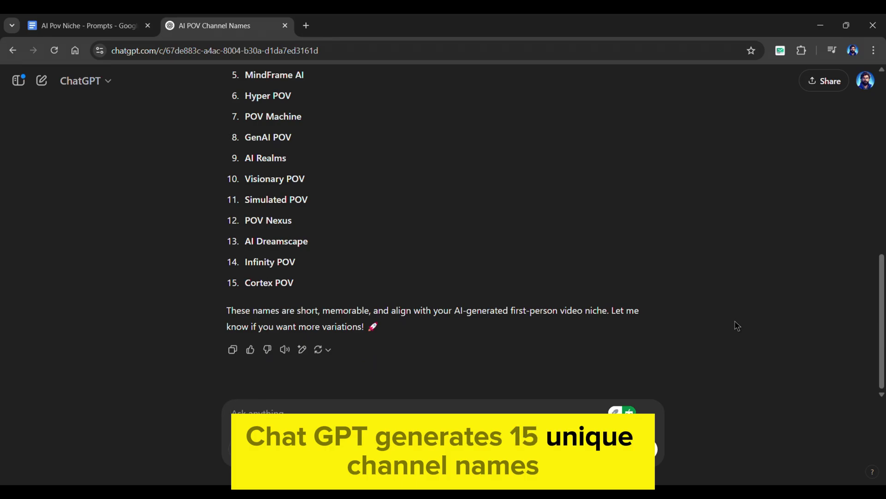
pyautogui.scroll(2, 443, 231)
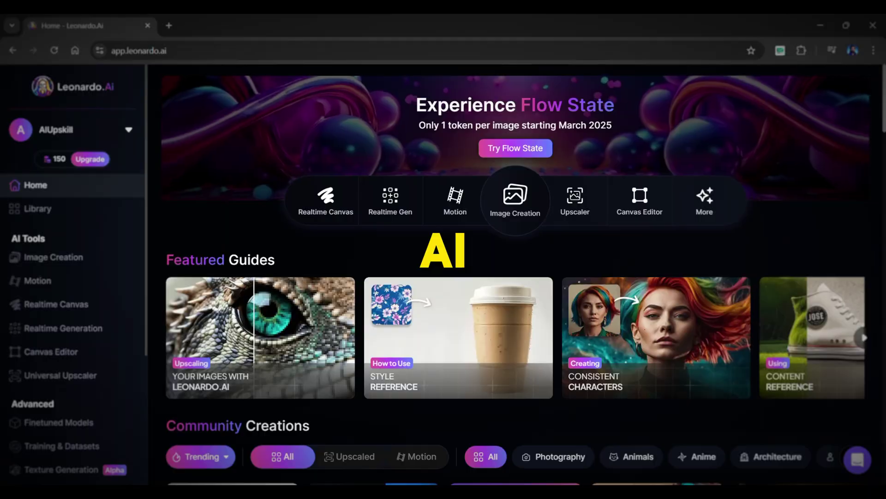
# - Open Image Creation in Leonardo.Ai and look through the previously generated channel logos
pyautogui.scroll(-12, 515, 276)
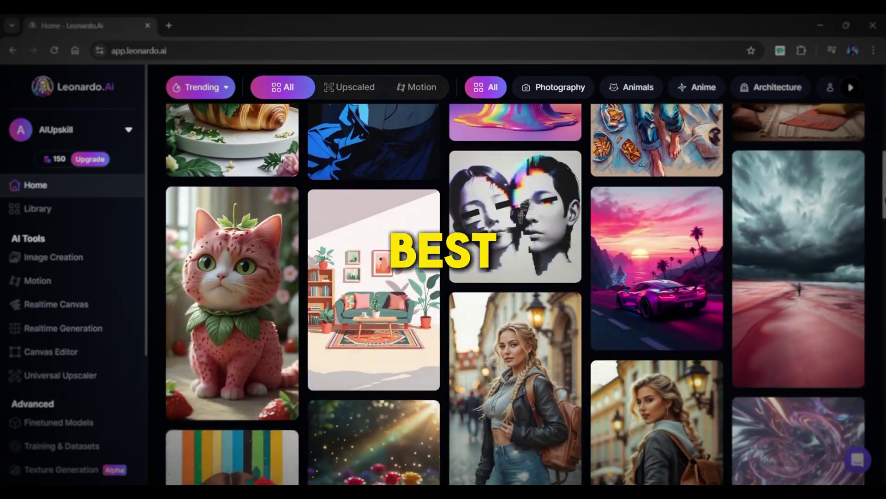
pyautogui.scroll(-8, 515, 295)
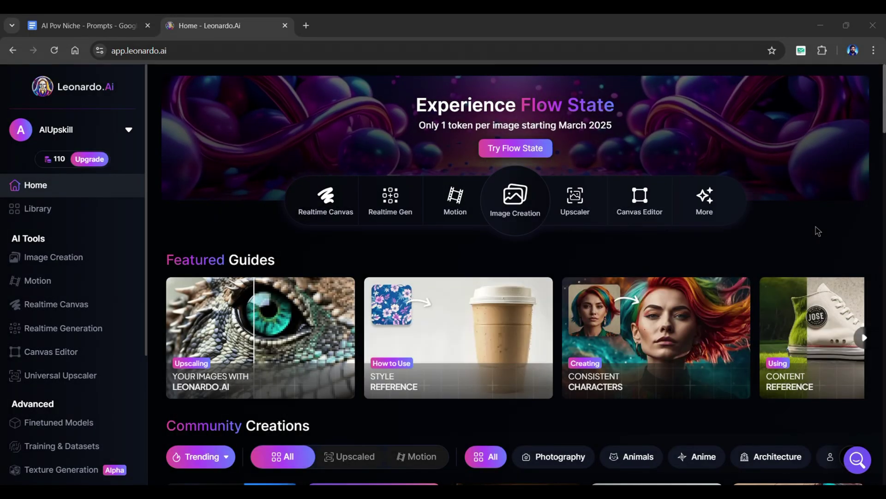
pyautogui.click(515, 217)
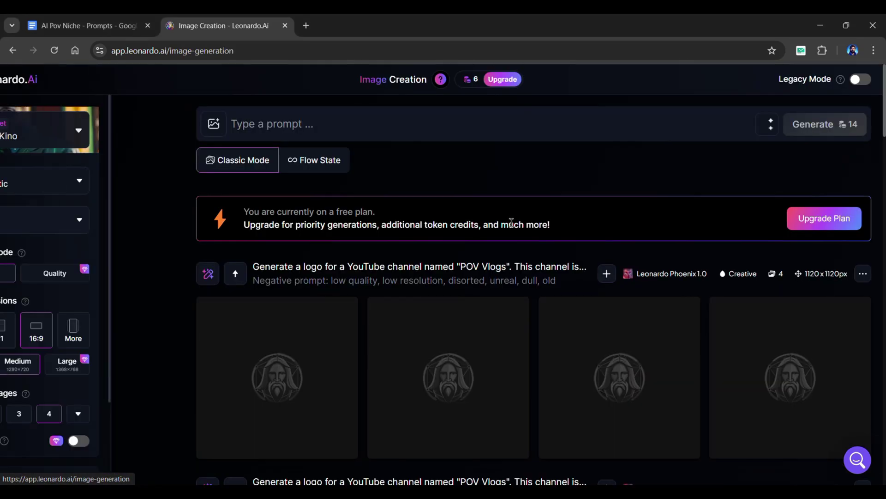
pyautogui.scroll(-1, 534, 277)
pyautogui.scroll(-6, 884, 311)
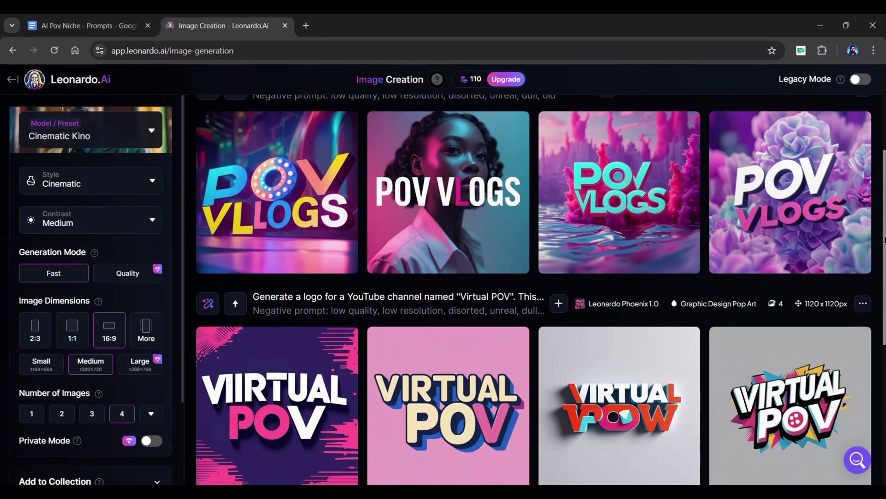
pyautogui.scroll(-2, 884, 311)
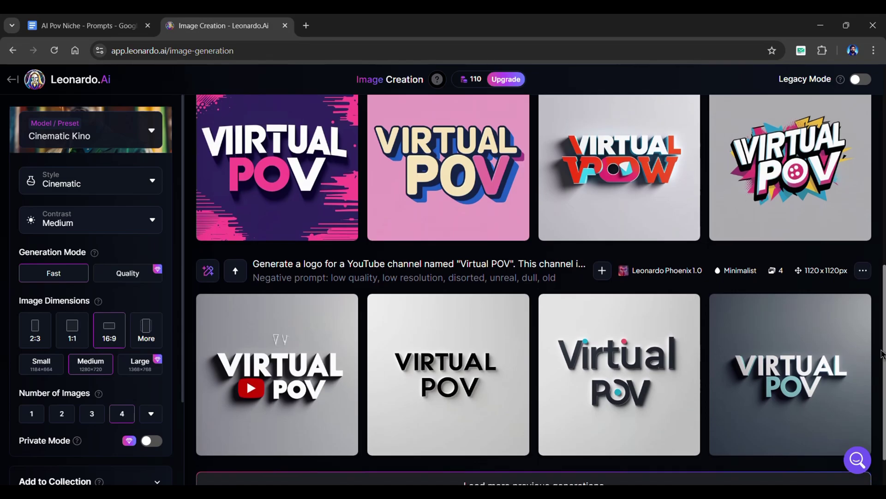
pyautogui.scroll(8, 884, 310)
pyautogui.scroll(1, 883, 310)
# - Copy the positive logo prompt from the prompts document into Leonardo's image prompt
pyautogui.click(83, 25)
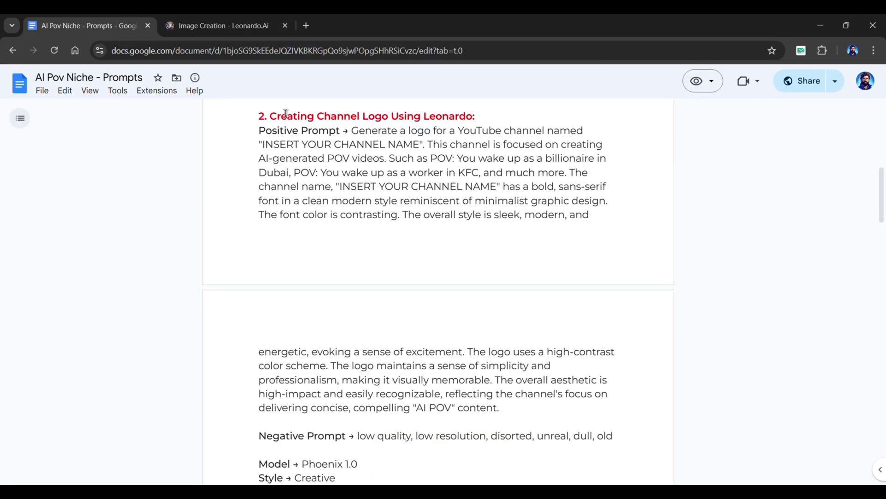
pyautogui.moveTo(354, 130); pyautogui.dragTo(499, 409)
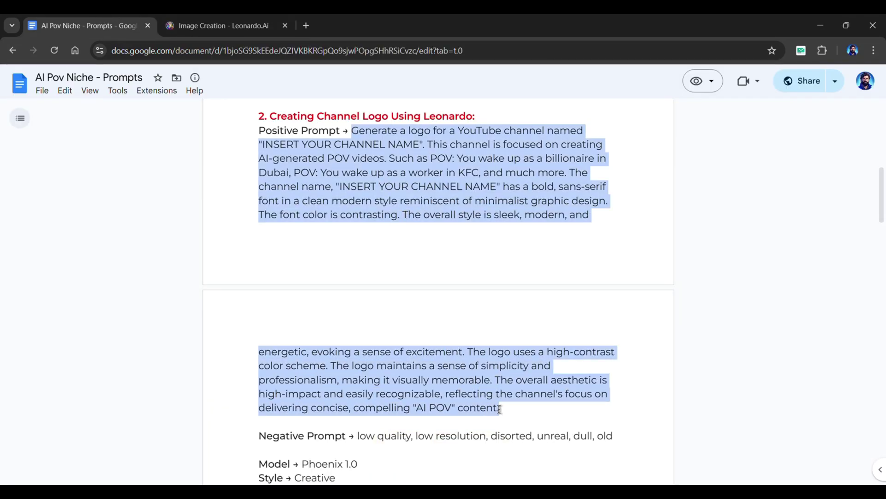
pyautogui.click(233, 19)
pyautogui.click(279, 120)
pyautogui.hotkey('ctrl', 'v')
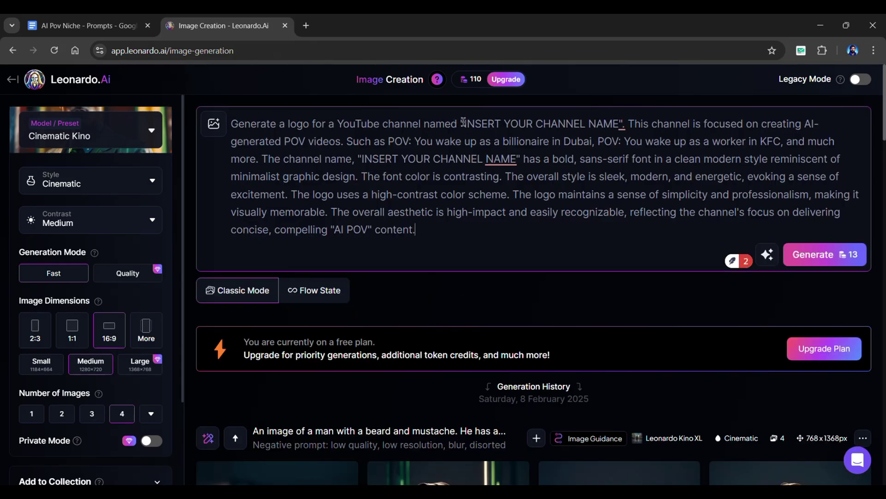
# - Replace both "INSERT YOUR CHANNEL NAME" placeholders in the logo prompt with Virtual POV
pyautogui.write('Virtual POV')
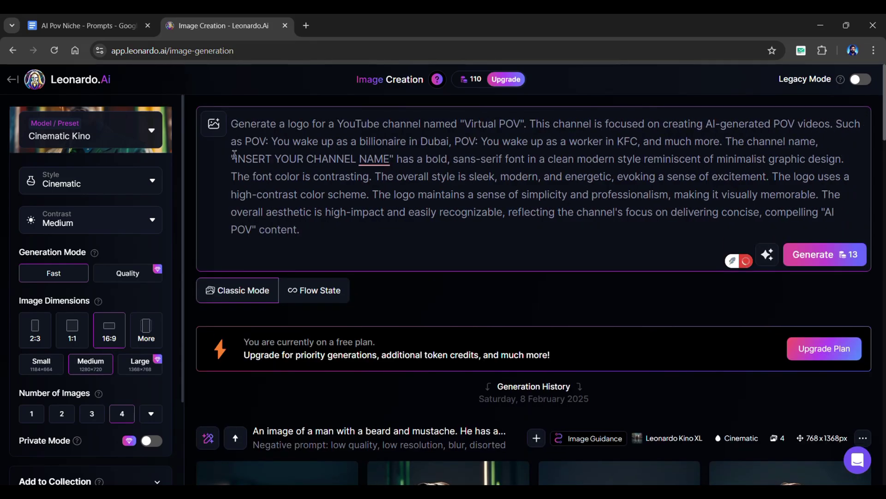
pyautogui.moveTo(234, 155); pyautogui.dragTo(391, 159)
pyautogui.write('Virtual POV')
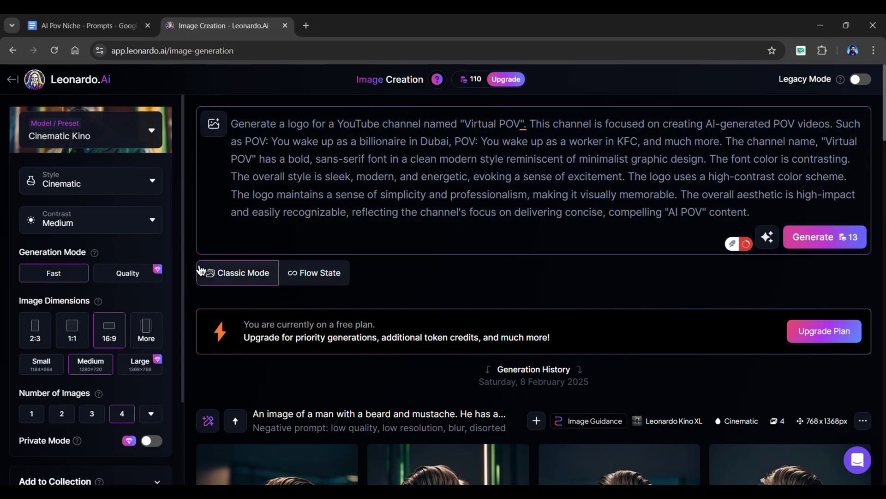
# - Configure the image generation with the Phoenix 1.0 model, Creative style, and 1:1 dimensions
pyautogui.click(102, 146)
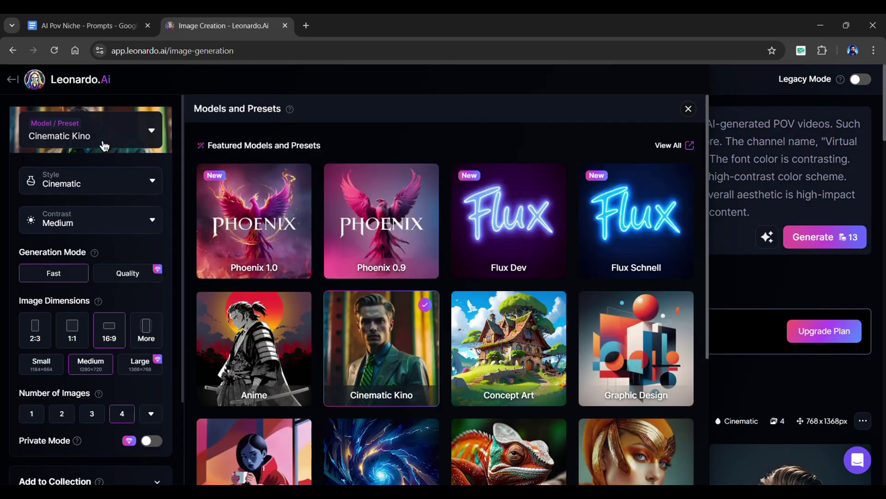
pyautogui.click(241, 233)
pyautogui.click(104, 229)
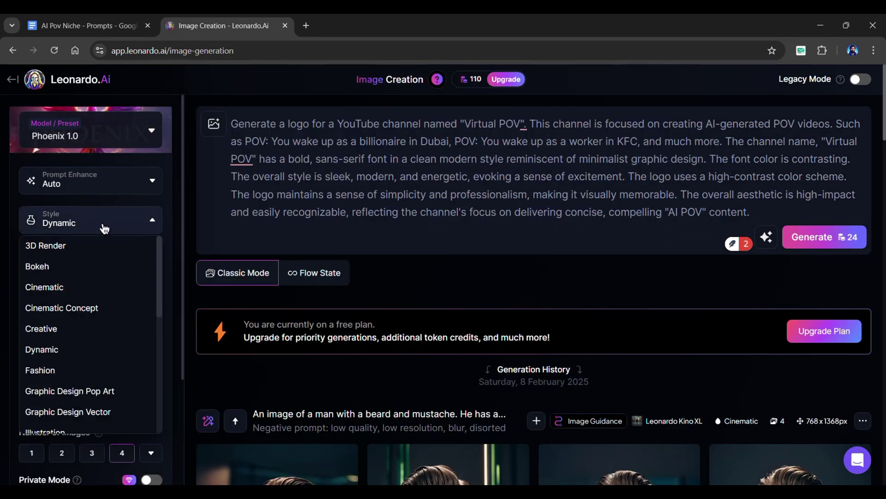
pyautogui.click(51, 333)
pyautogui.scroll(-3, 96, 333)
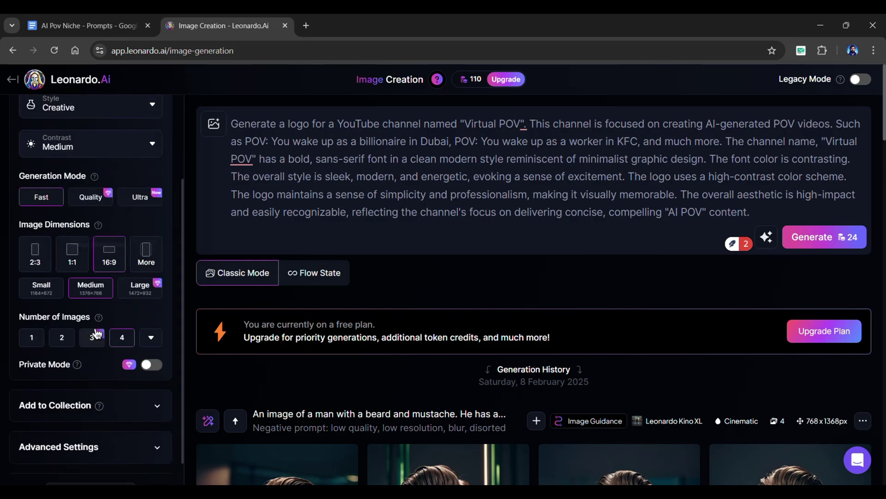
pyautogui.click(73, 261)
# - Enable the negative prompt and fill it from the document with "low quality, low resolution, disorted, unreal, dull, old"
pyautogui.scroll(-1, 141, 333)
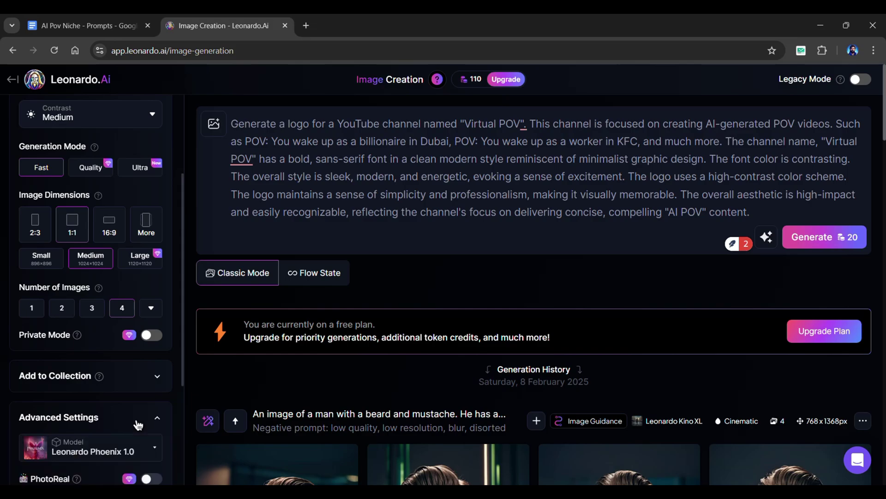
pyautogui.scroll(-4, 132, 411)
pyautogui.click(152, 330)
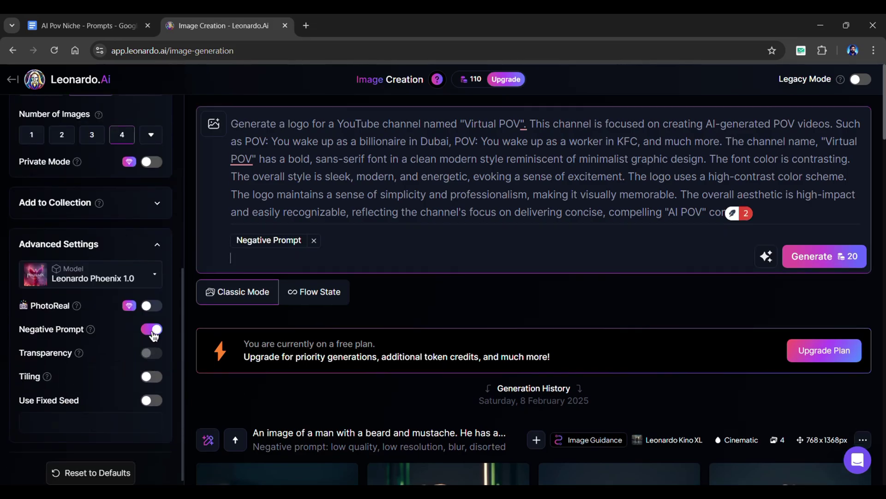
pyautogui.click(93, 30)
pyautogui.moveTo(358, 378); pyautogui.dragTo(609, 376)
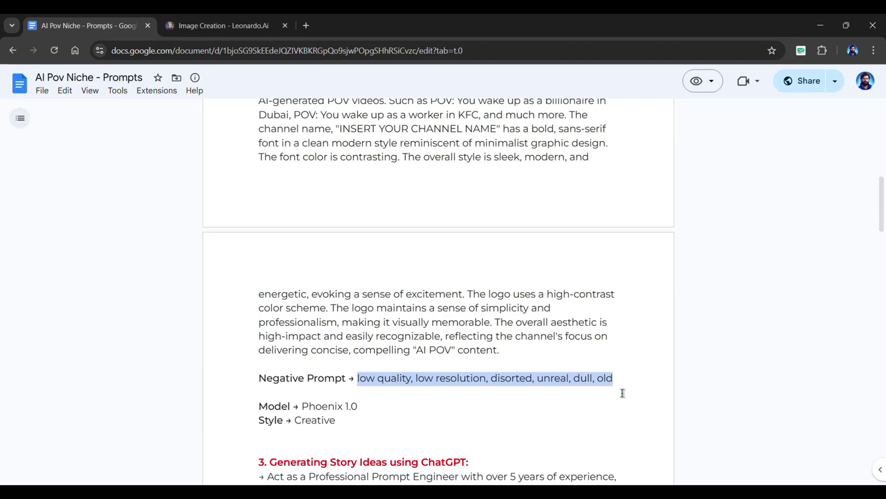
pyautogui.hotkey('ctrl', 'Tab')
pyautogui.scroll(7, 150, 394)
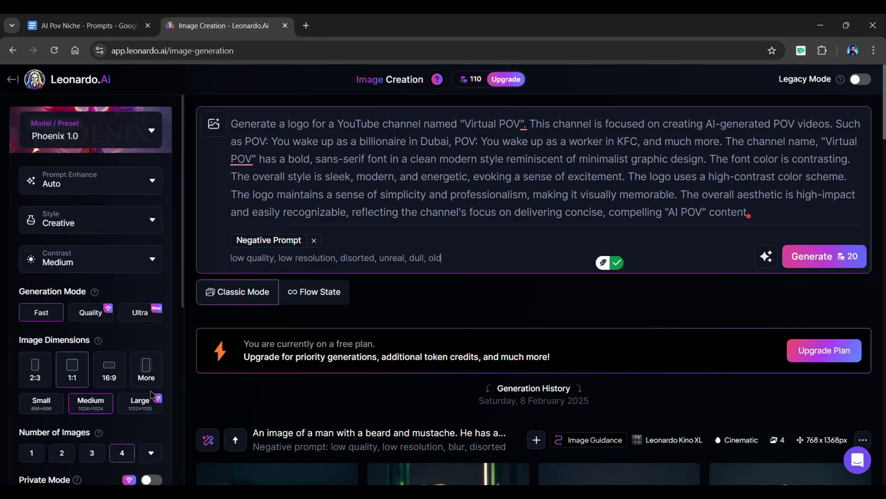
# - Generate the Virtual POV logos and view the resulting images enlarged one after another
pyautogui.click(828, 267)
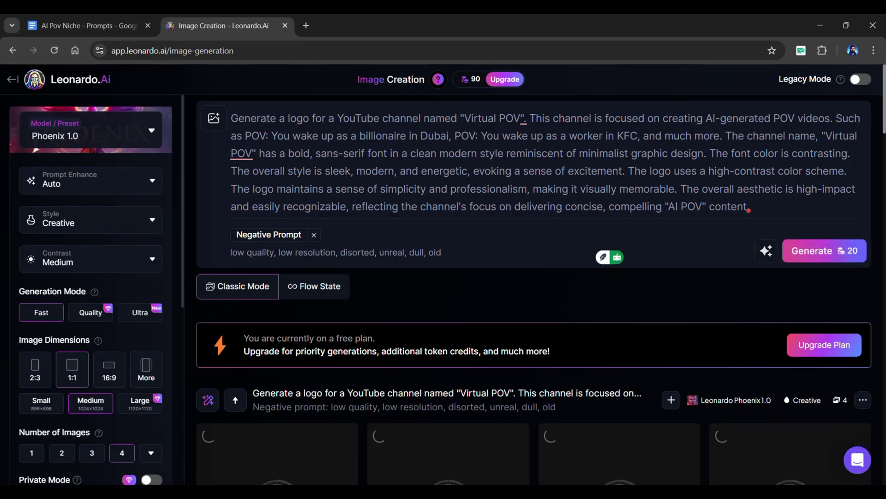
pyautogui.scroll(-3, 829, 267)
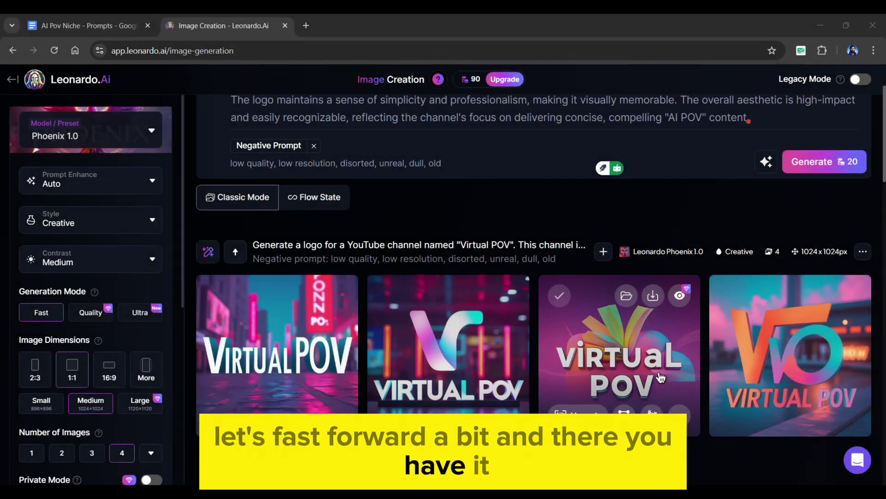
pyautogui.click(277, 353)
pyautogui.click(639, 286)
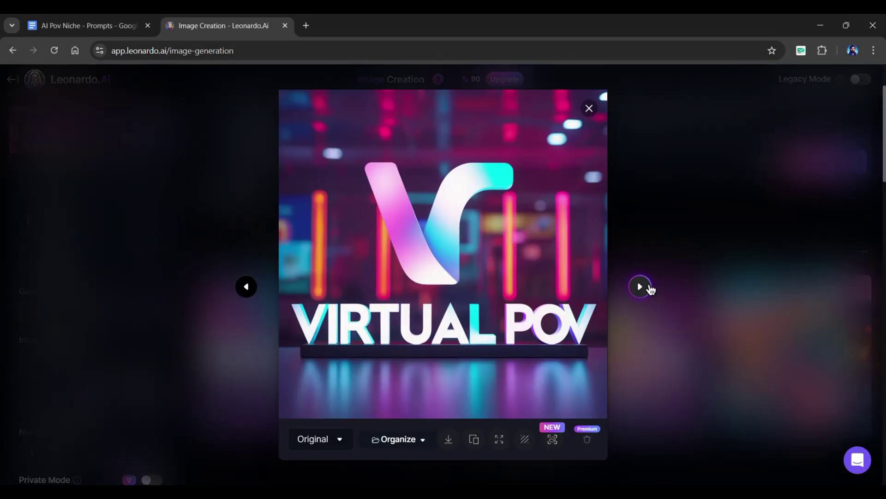
pyautogui.click(640, 287)
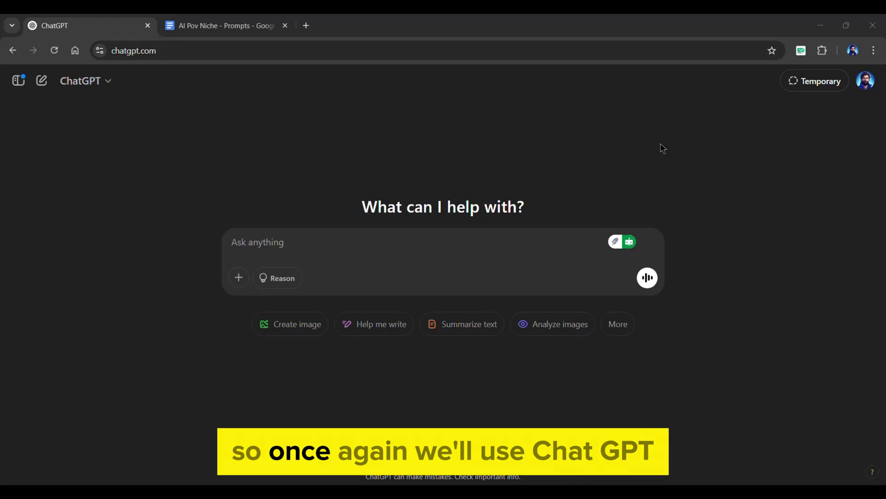
# - Copy the story ideas prompt from section 3 of the prompts document and submit it to ChatGPT
pyautogui.click(219, 25)
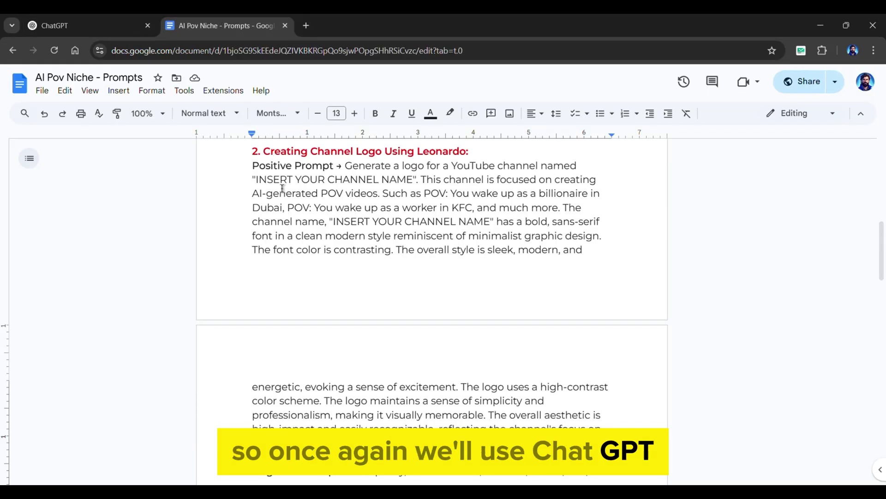
pyautogui.scroll(-12, 444, 277)
pyautogui.moveTo(261, 165); pyautogui.dragTo(454, 381)
pyautogui.hotkey('ctrl', 'c')
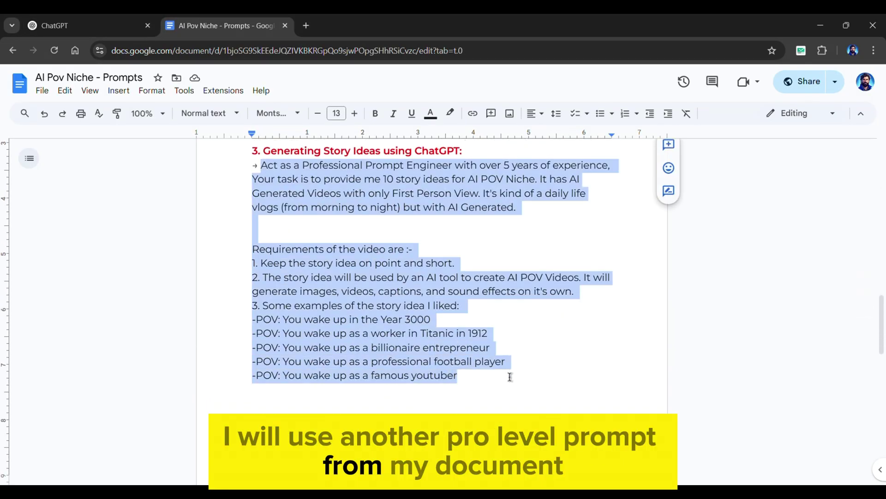
pyautogui.click(131, 18)
pyautogui.hotkey('ctrl', 'v')
pyautogui.press('Return')
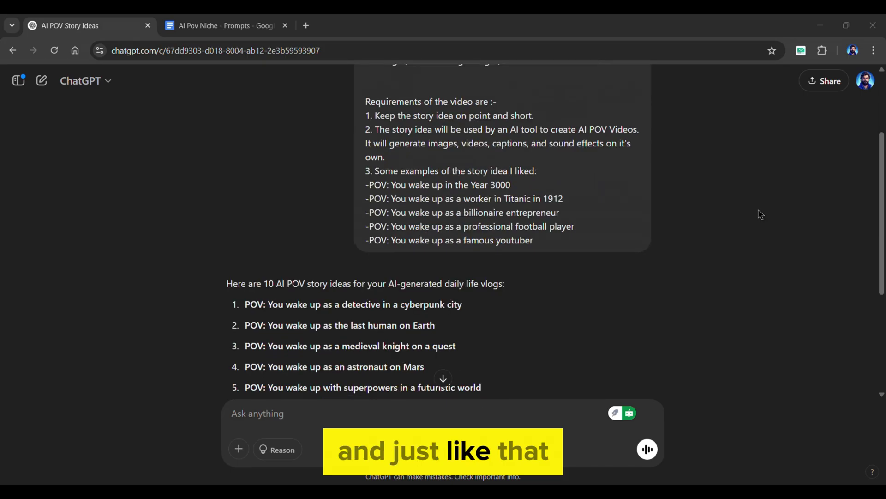
# - Copy the Hollywood movie star idea from ChatGPT and enter "POV: You wake up as a Hollywood movie star" as the AI POV video idea
pyautogui.scroll(-1, 761, 215)
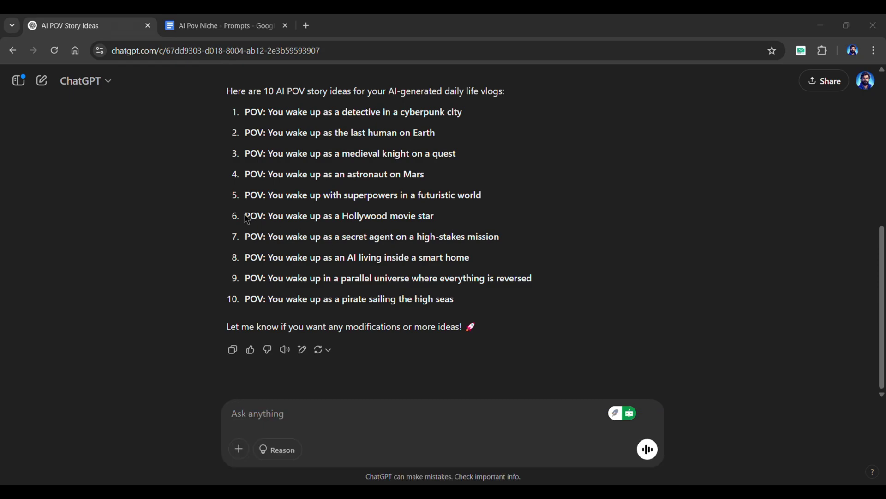
pyautogui.moveTo(245, 216); pyautogui.dragTo(308, 220)
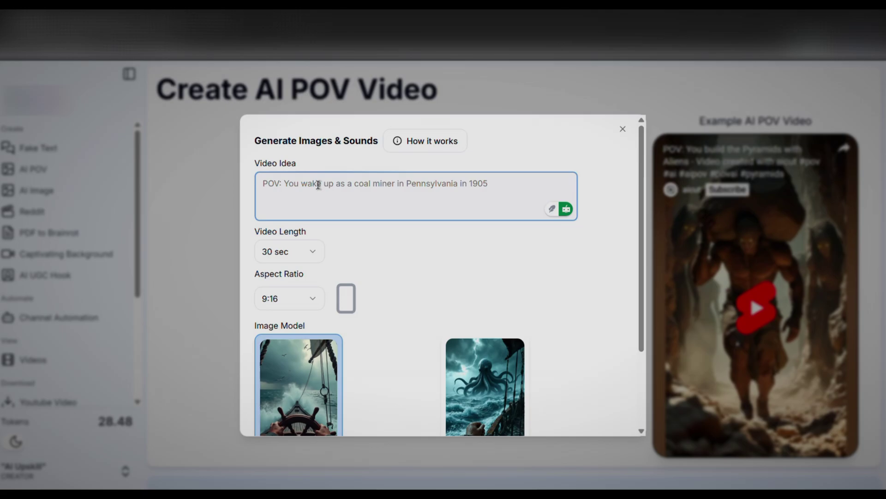
pyautogui.click(332, 196)
pyautogui.write('POV: You wake up as a Hollywood movie star')
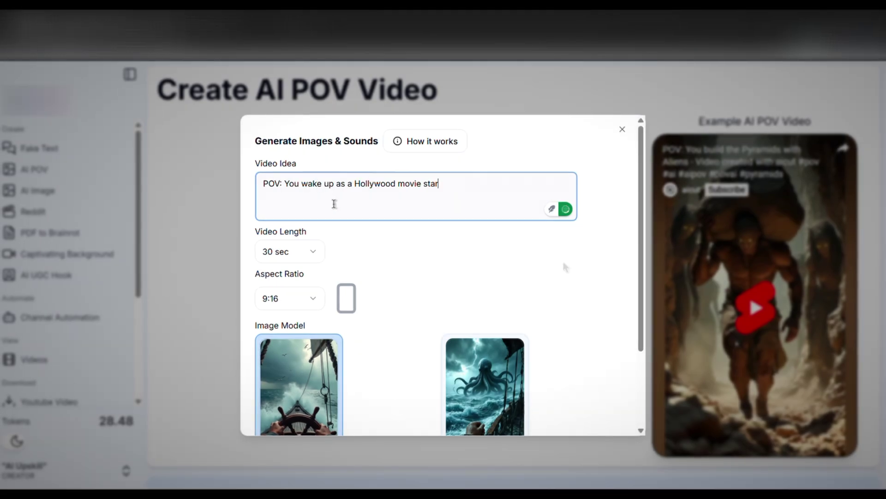
# - Select the Pro image model for the Hollywood movie star video and look through the generated scenes
pyautogui.click(484, 383)
pyautogui.scroll(-3, 462, 323)
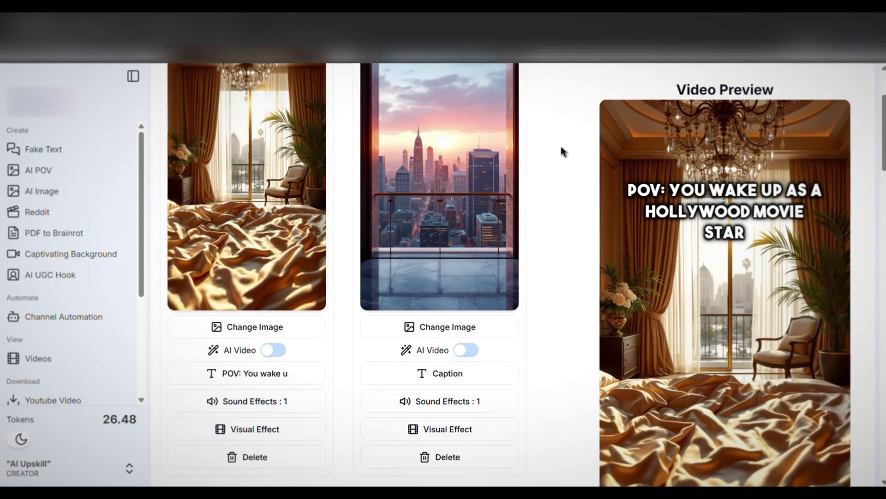
pyautogui.scroll(-10, 560, 144)
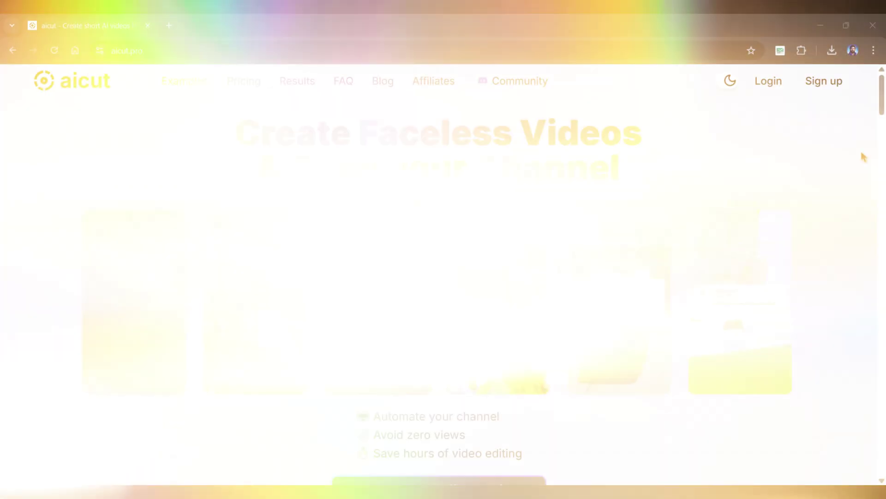
# - Look over the video categories on the aicut home page and log in with a Google account
pyautogui.scroll(-5, 863, 156)
pyautogui.scroll(-10, 863, 156)
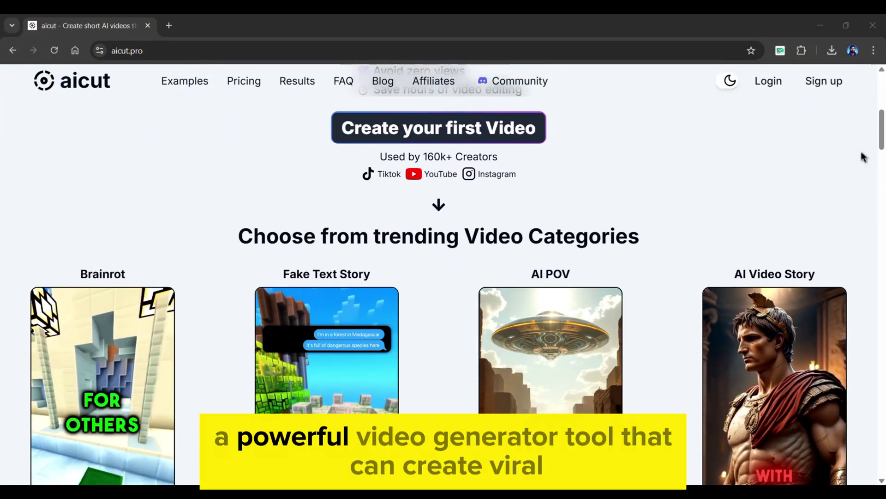
pyautogui.scroll(-9, 863, 157)
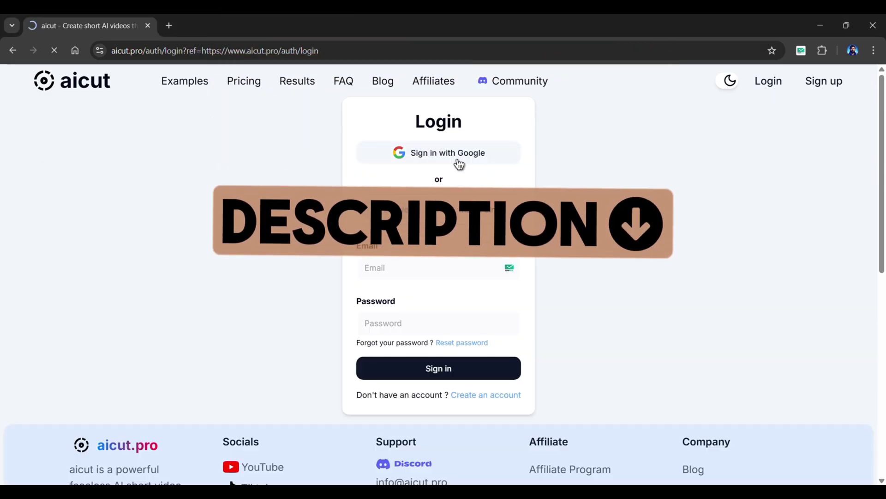
pyautogui.click(455, 160)
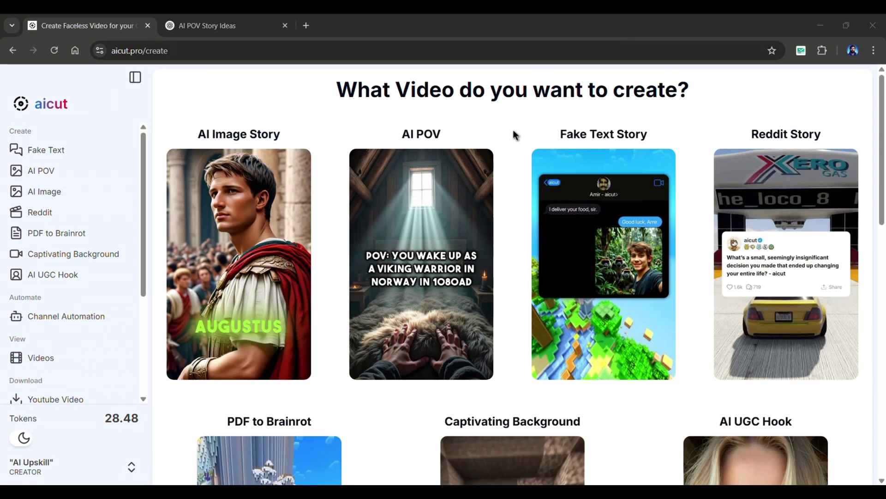
# - Start an AI POV video with generated images and sounds, using the idea "POV: You wake up as a Hollywood movie star"
pyautogui.click(433, 241)
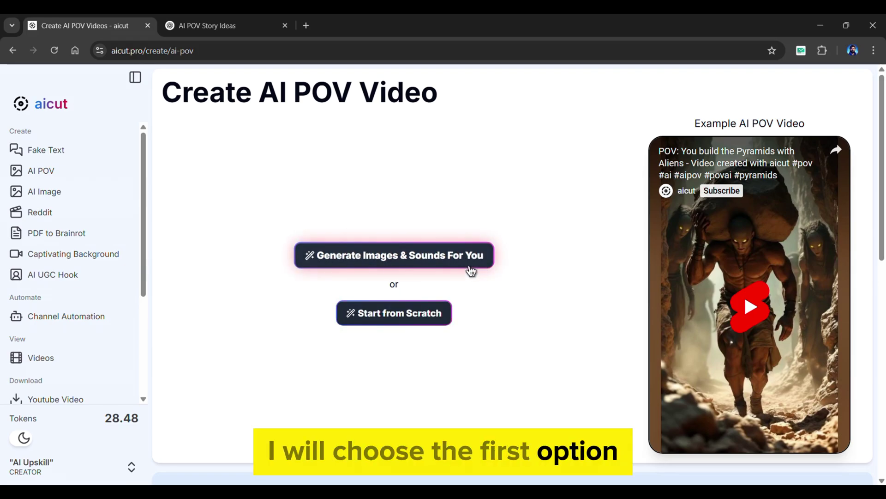
pyautogui.click(469, 268)
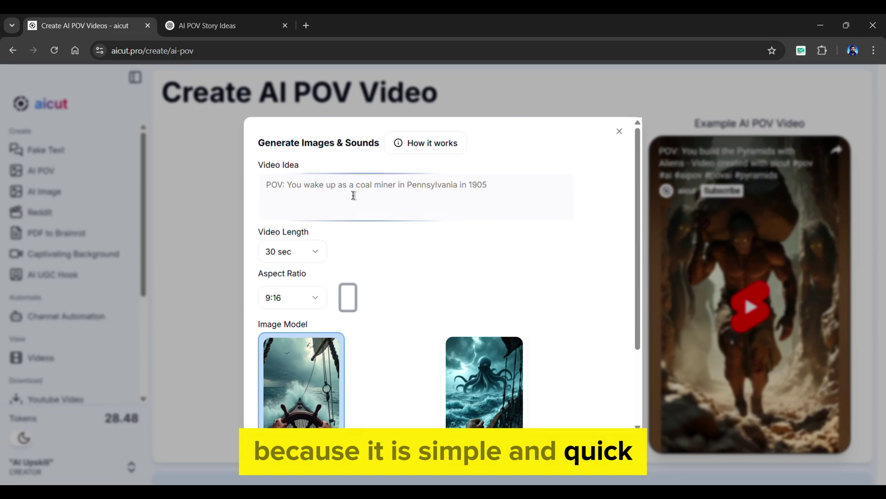
pyautogui.click(317, 191)
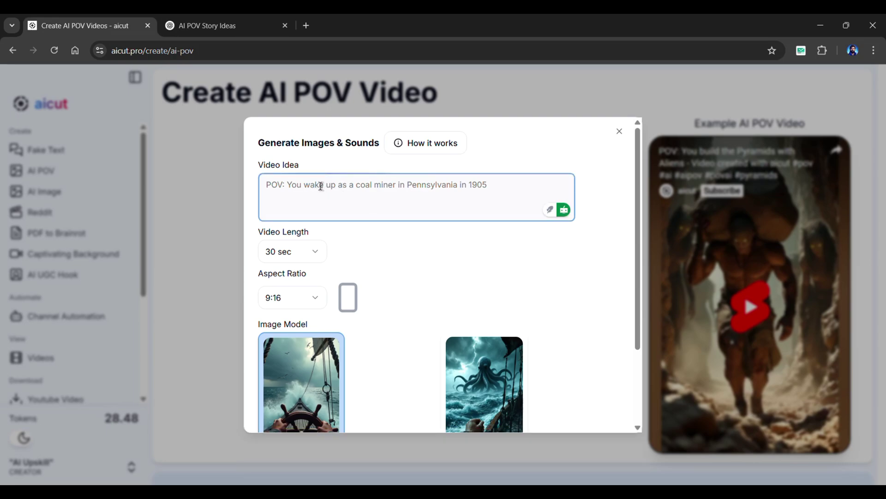
pyautogui.write('POV: You wake up as a Hollywood movie star')
pyautogui.click(392, 244)
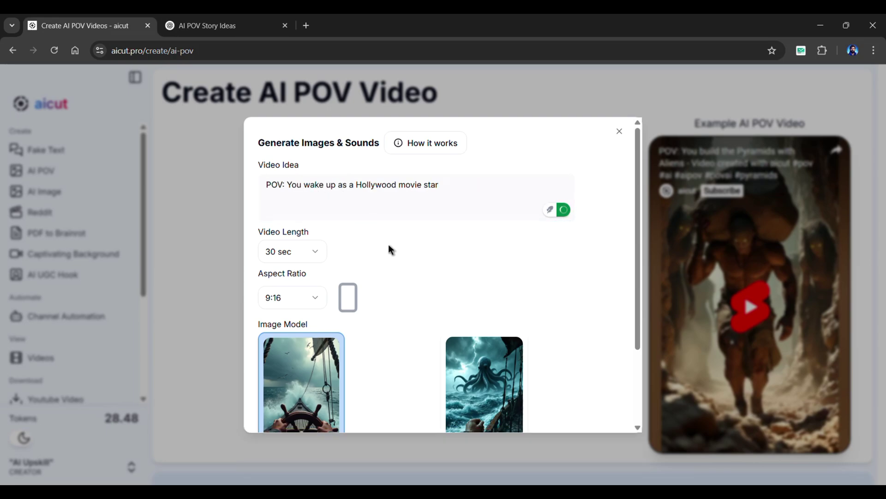
# - Choose a video length of 30 sec and an aspect ratio of 9:16
pyautogui.click(305, 255)
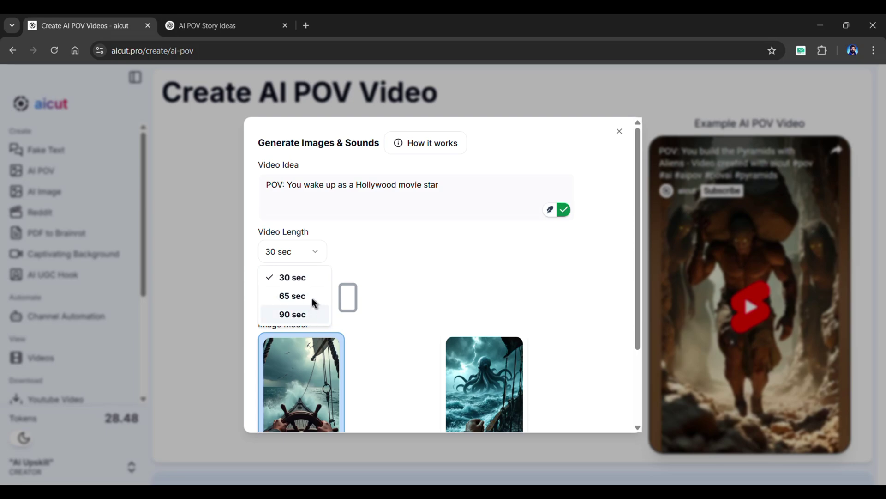
pyautogui.click(309, 283)
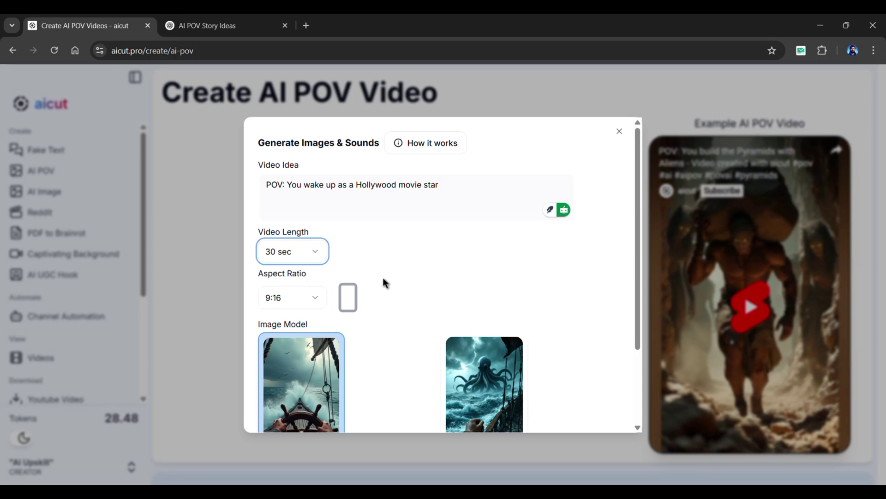
pyautogui.scroll(-2, 387, 284)
pyautogui.click(303, 200)
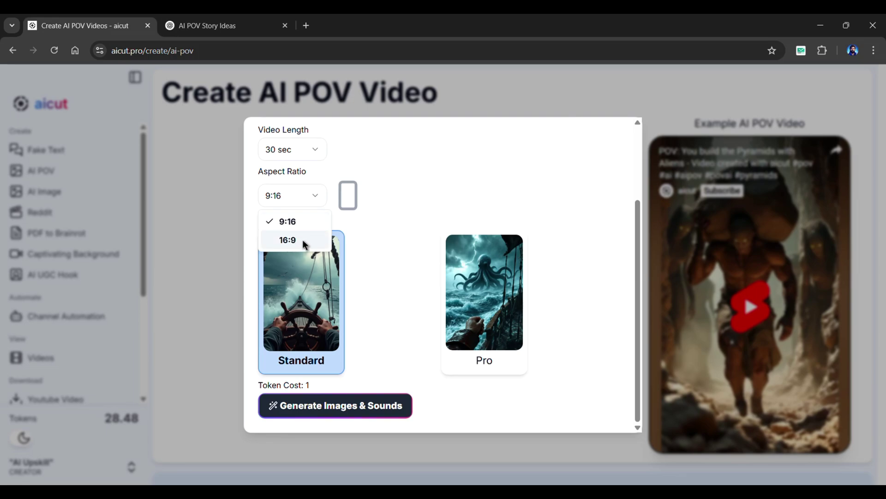
pyautogui.click(308, 223)
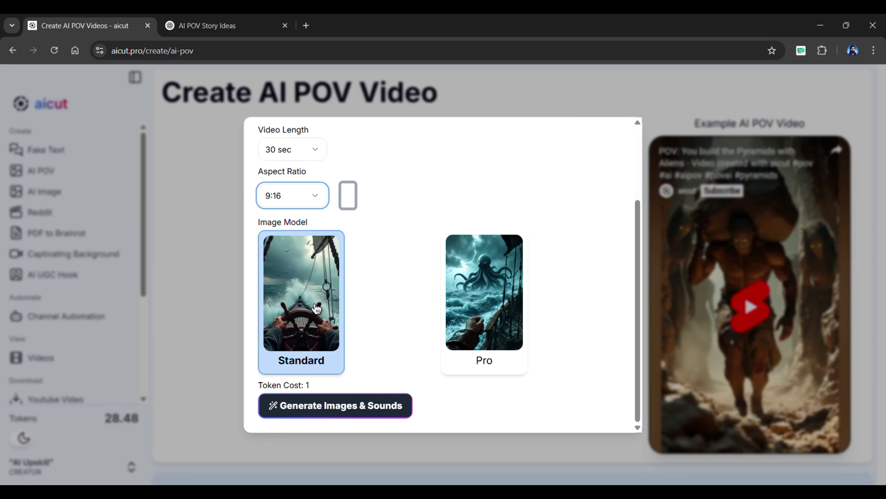
# - Generate the images and sounds with the Pro image model and look through the resulting scenes
pyautogui.click(489, 316)
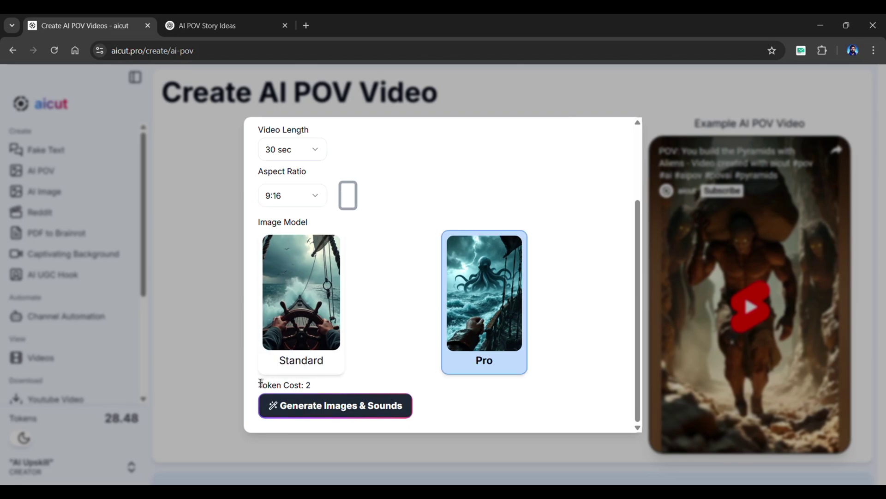
pyautogui.click(389, 375)
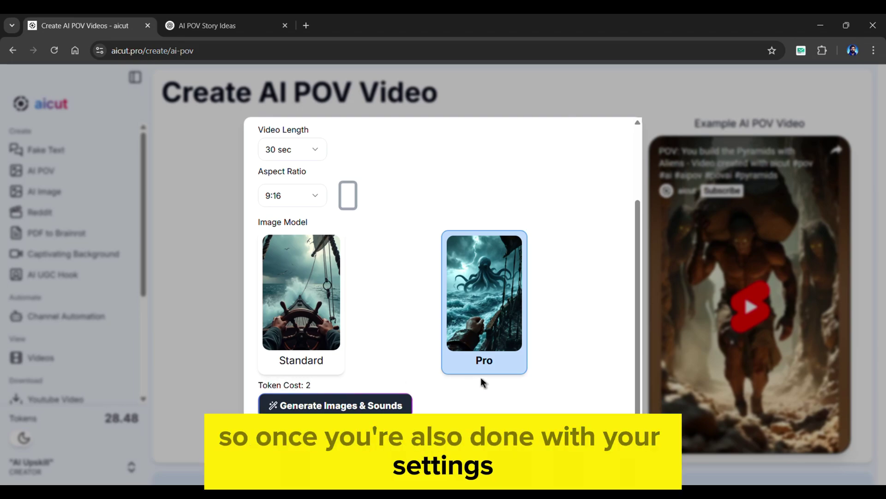
pyautogui.click(370, 410)
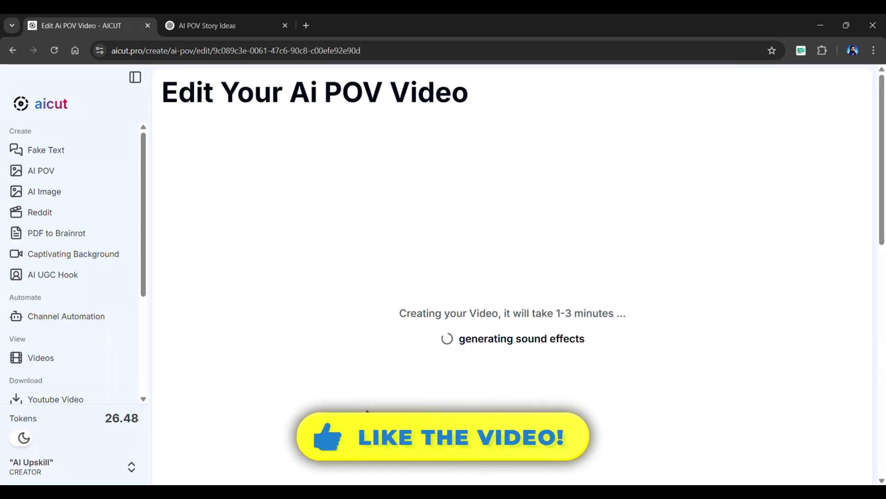
pyautogui.scroll(-5, 563, 152)
pyautogui.scroll(-18, 560, 145)
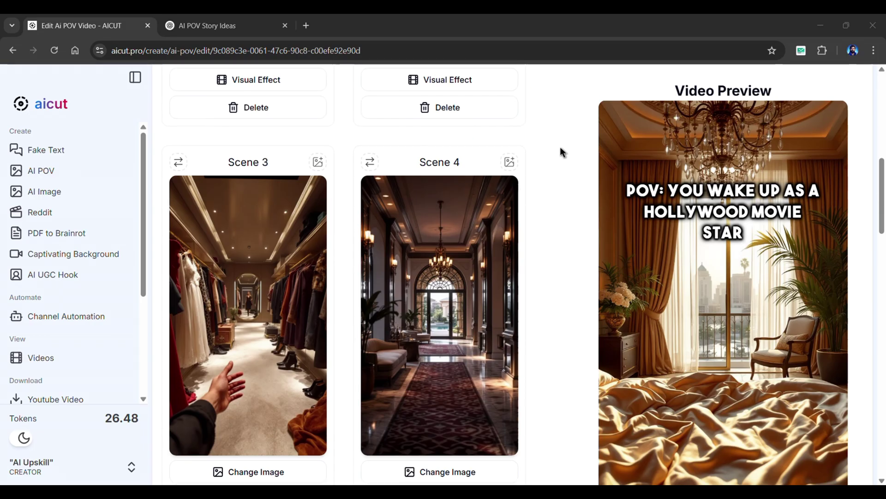
pyautogui.scroll(15, 560, 148)
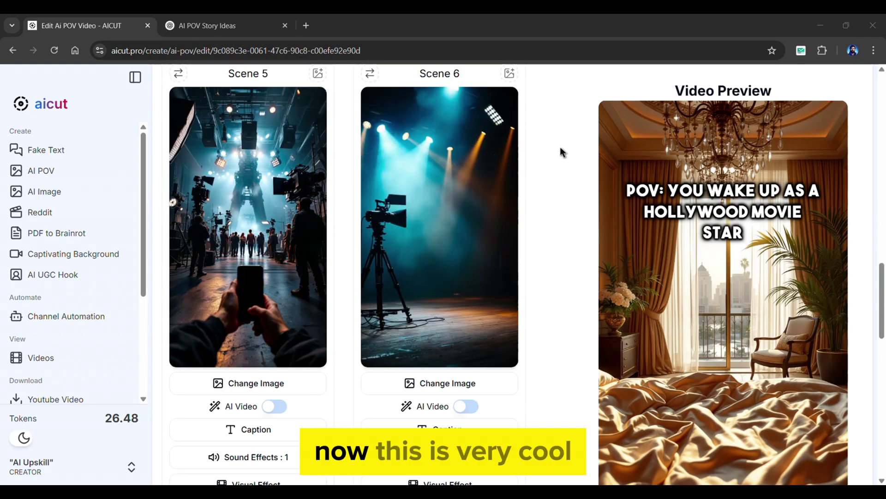
pyautogui.scroll(10, 560, 148)
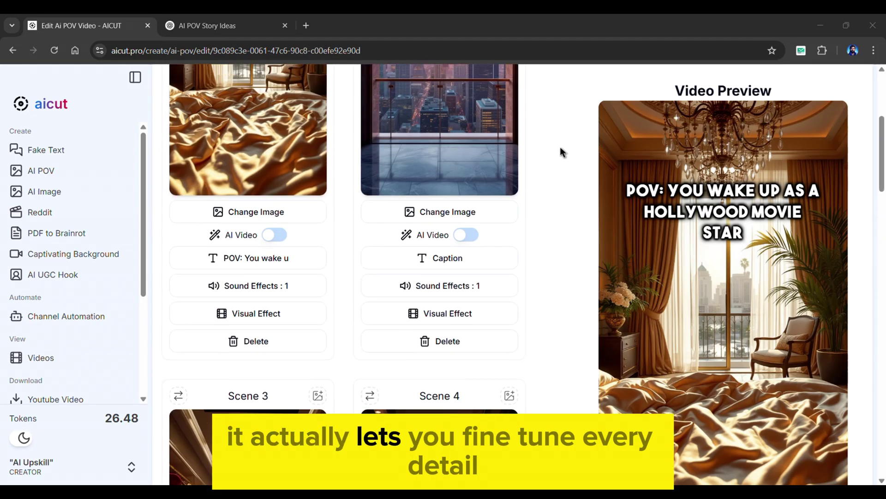
pyautogui.scroll(-2, 560, 148)
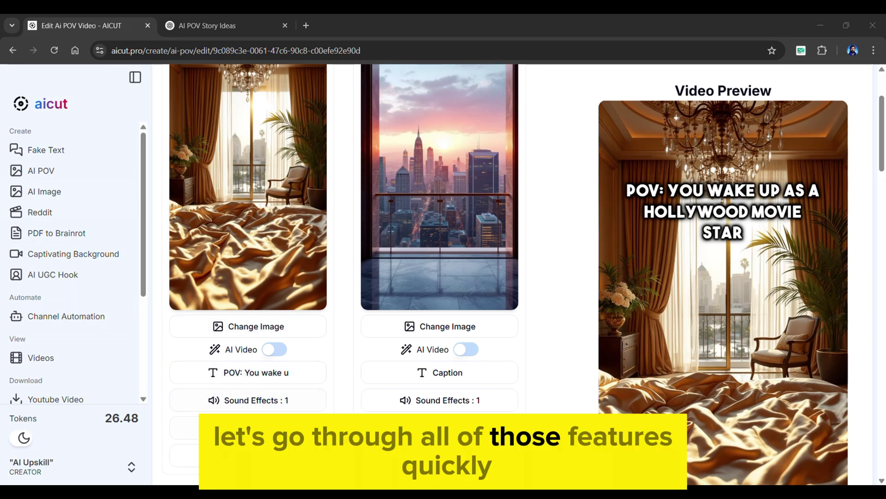
# - Regenerate the first scene's image from a first-person prompt with legs stretched out on silk sheets and a Los Angeles city view
pyautogui.click(282, 330)
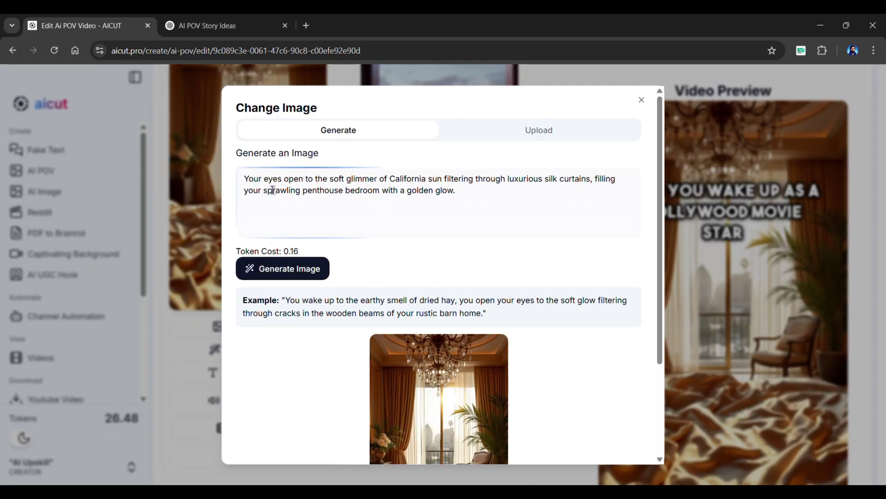
pyautogui.click(464, 192)
pyautogui.hotkey('ctrl', 'a')
pyautogui.write('First-person perspective, POV shot from bed, legs stretched out on silk sheets. Large floor-to-ceiling windows with a breathtaking city view of Los Angeles. Sunlight pouring in, casting a golden glow. A sleek, modern bedroom with expensive décor.')
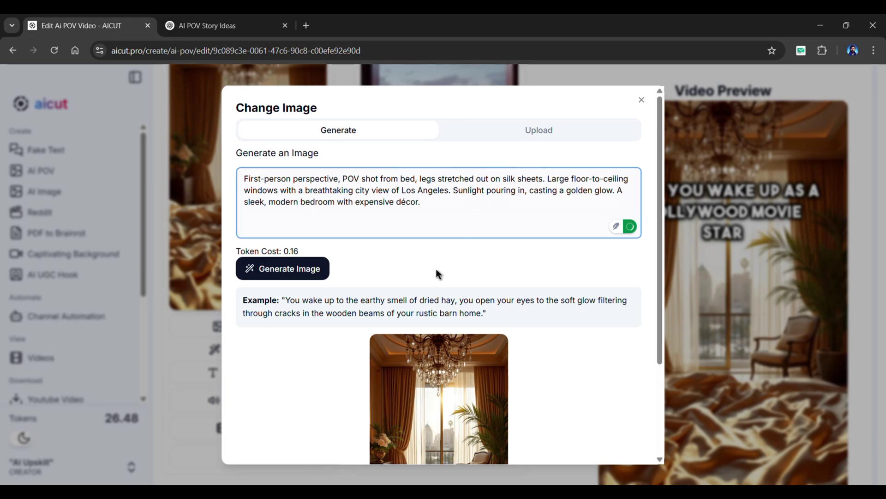
pyautogui.click(296, 271)
pyautogui.scroll(-3, 607, 283)
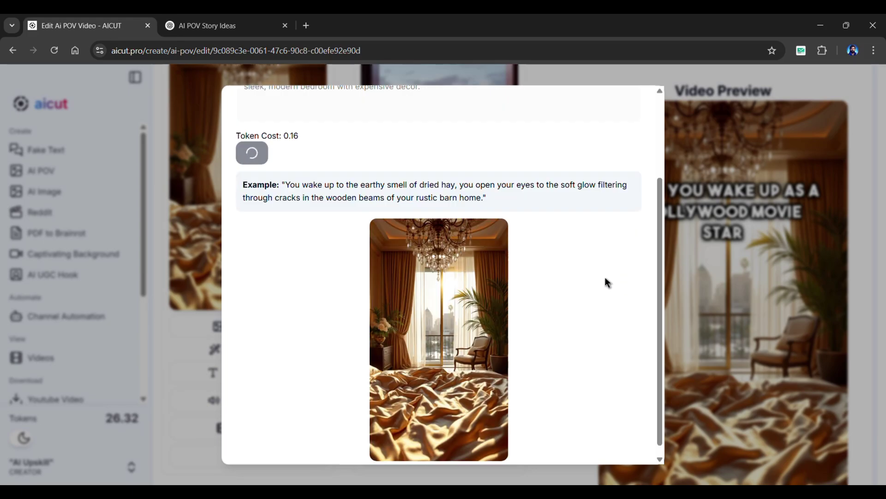
pyautogui.scroll(-1, 608, 282)
pyautogui.scroll(1, 647, 116)
pyautogui.click(646, 113)
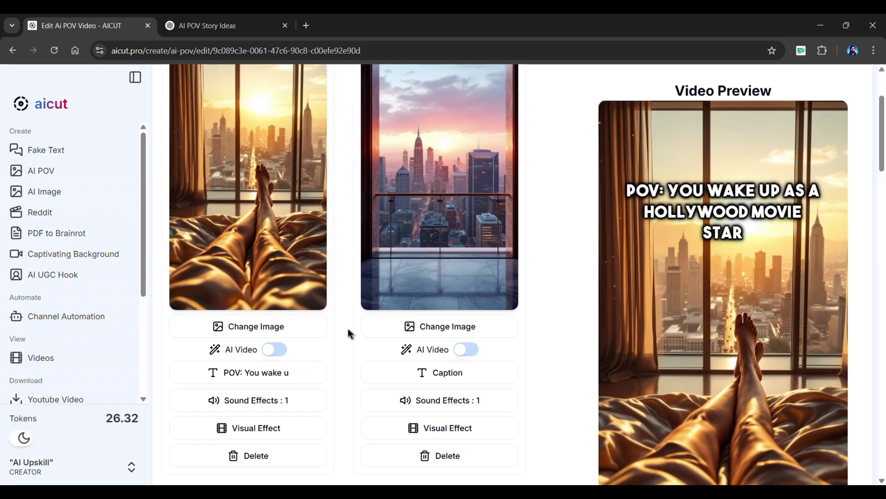
# - Enable AI Video for the first scene, compare the Runway and Kling sample clips, and choose the Kling model
pyautogui.click(276, 351)
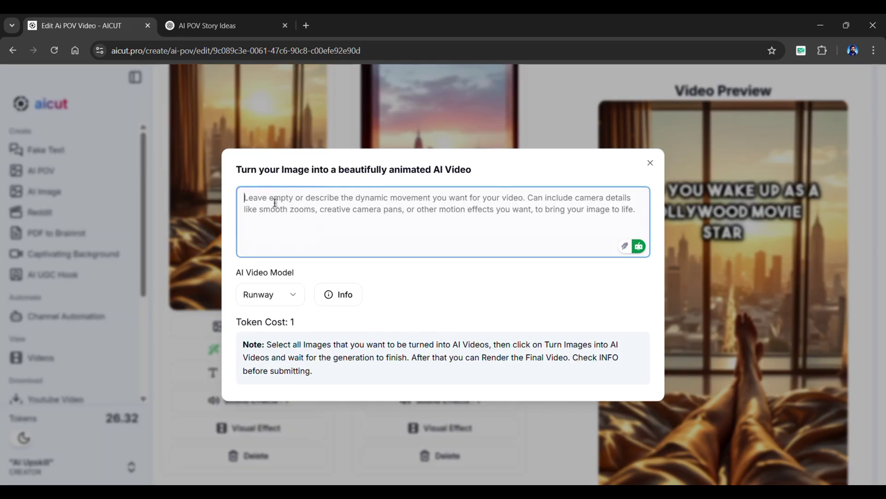
pyautogui.click(287, 301)
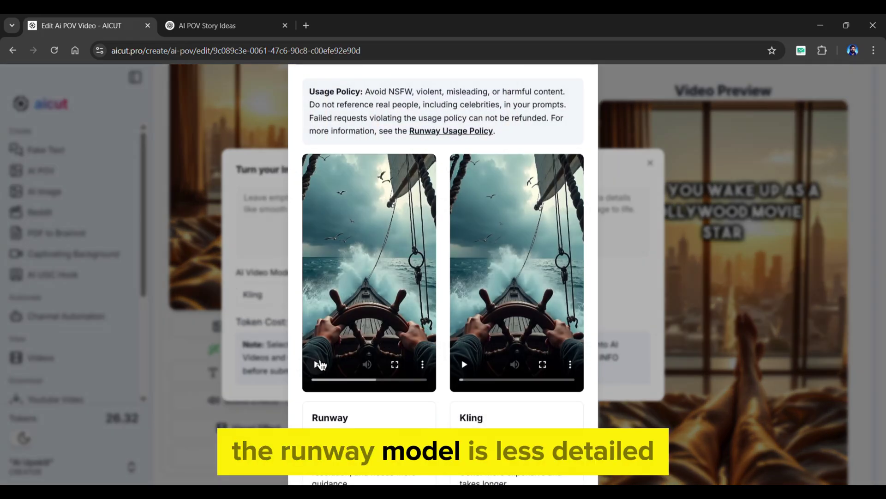
pyautogui.click(317, 364)
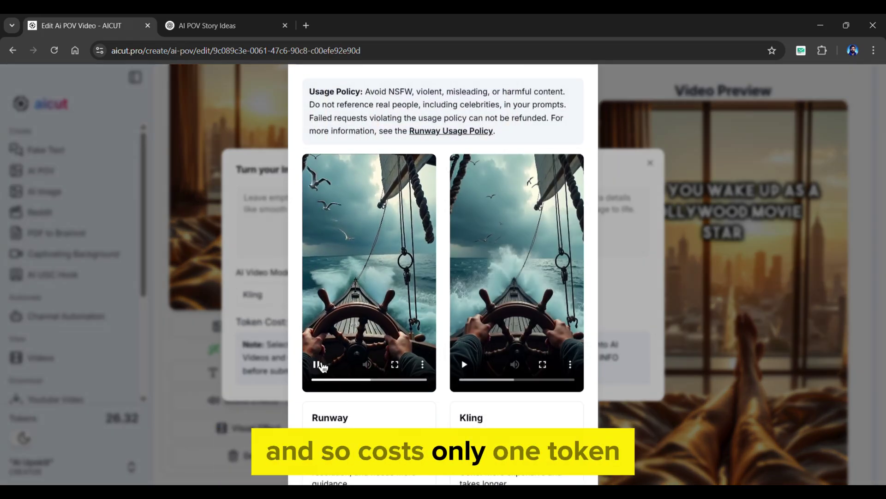
pyautogui.click(464, 365)
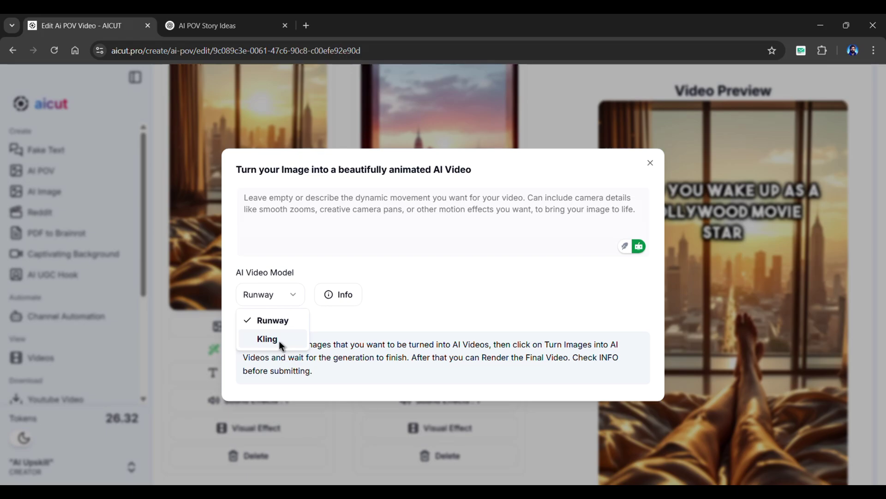
pyautogui.click(270, 339)
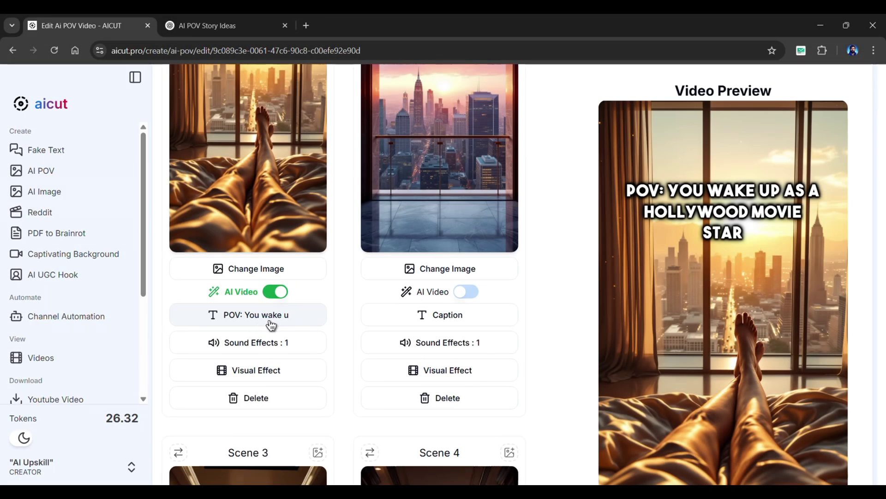
# - Set the first scene's caption to a 60px font size, keeping the Top position and the Classic style
pyautogui.click(271, 315)
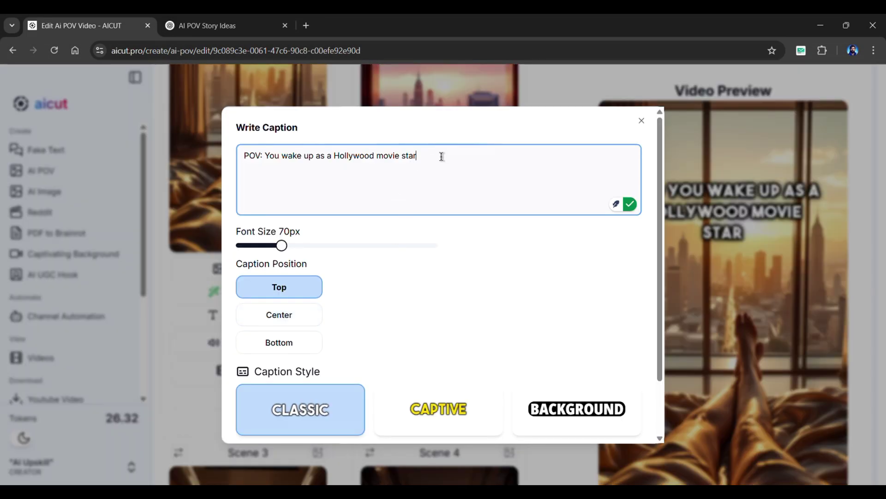
pyautogui.moveTo(285, 251); pyautogui.dragTo(273, 247)
pyautogui.click(314, 318)
pyautogui.click(311, 298)
pyautogui.scroll(-1, 415, 333)
pyautogui.click(469, 360)
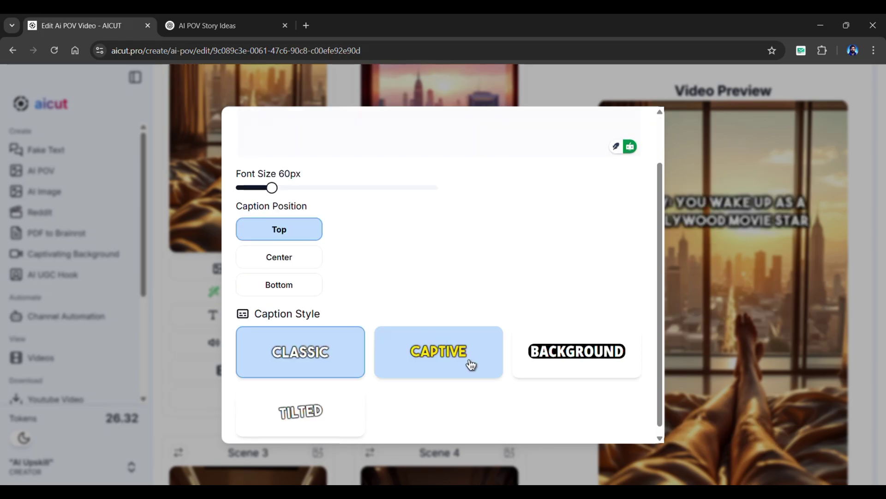
pyautogui.click(568, 365)
pyautogui.click(336, 416)
pyautogui.click(353, 373)
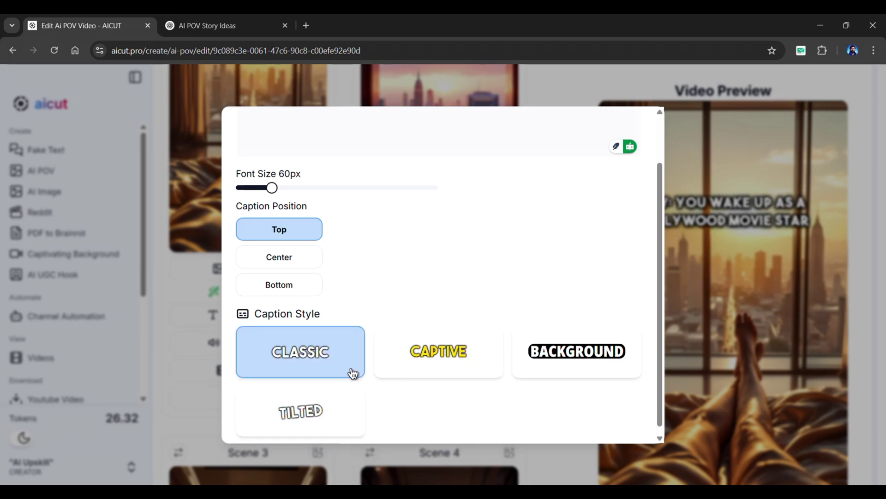
pyautogui.click(580, 461)
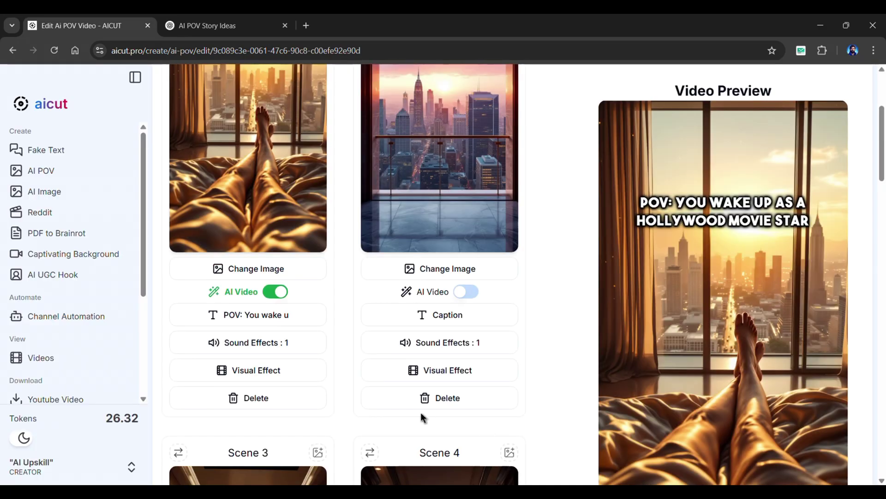
# - Generate a "Yawning" sound effect for the first scene on the empty second sound effect track
pyautogui.click(294, 353)
pyautogui.click(319, 191)
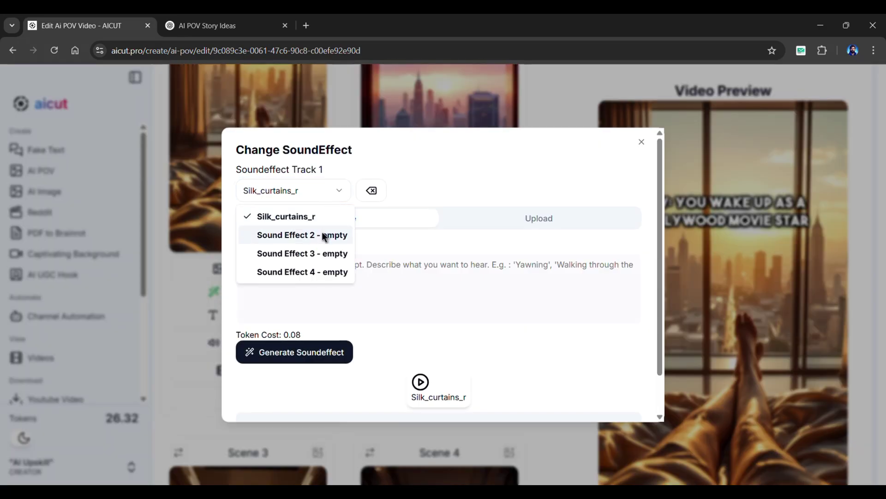
pyautogui.click(324, 219)
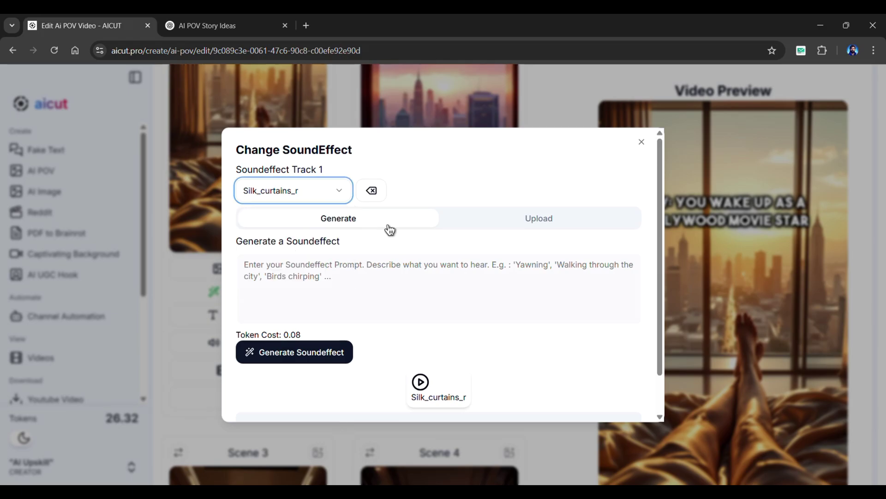
pyautogui.click(513, 224)
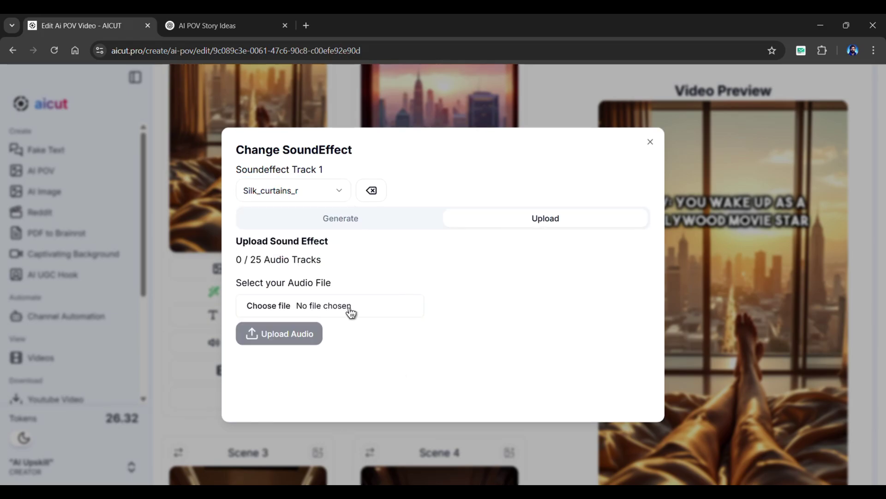
pyautogui.click(362, 224)
pyautogui.click(316, 257)
pyautogui.write('Yawning')
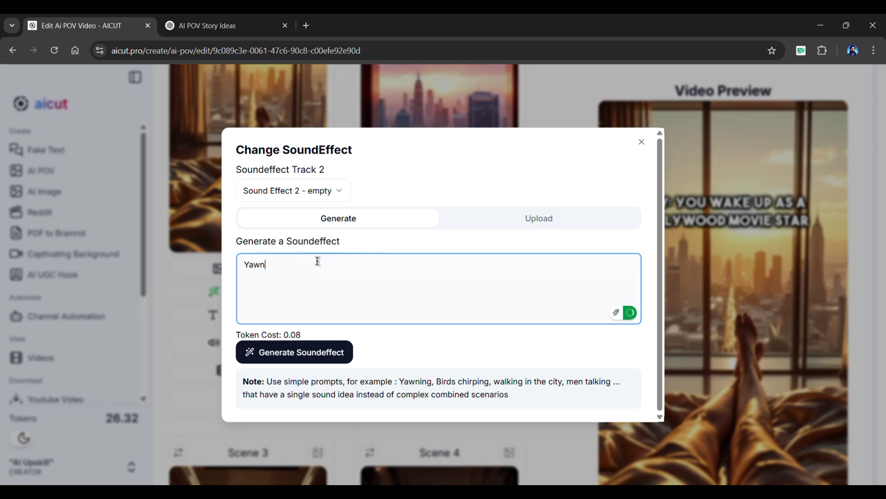
pyautogui.click(320, 363)
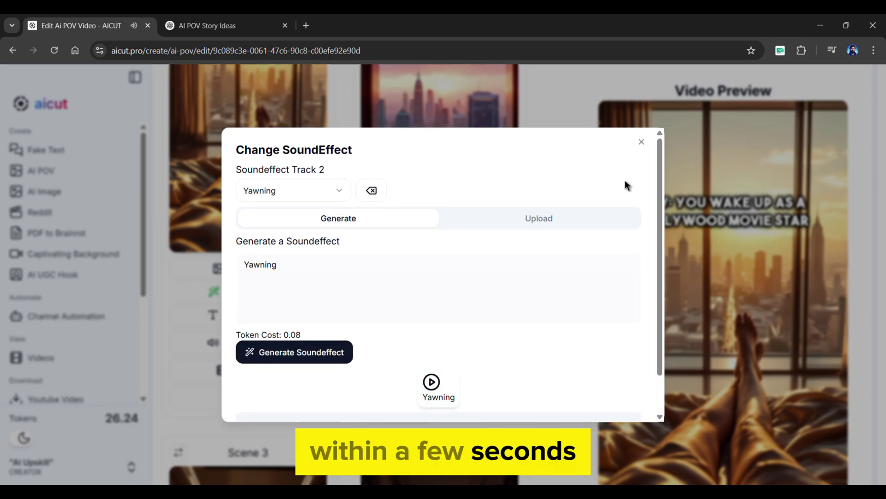
pyautogui.click(641, 140)
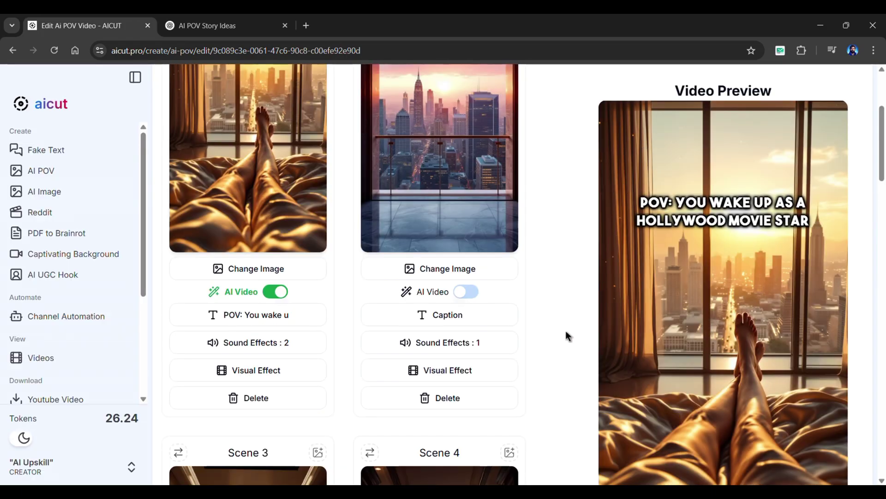
# - Apply the Eye Blink visual effect to the first scene with its timing set to Transition End
pyautogui.click(305, 379)
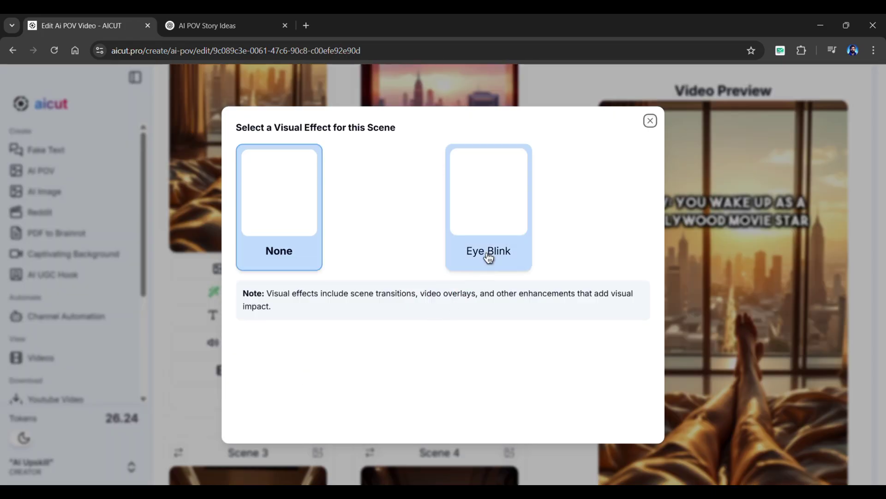
pyautogui.click(501, 228)
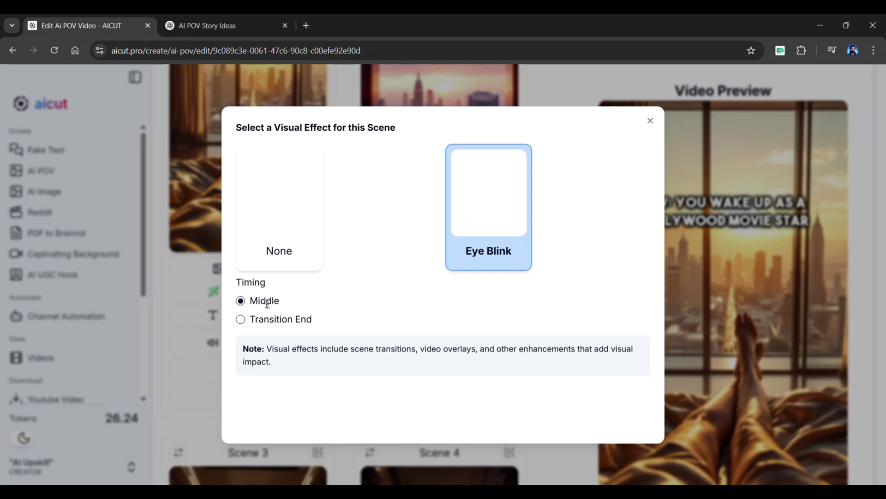
pyautogui.click(241, 319)
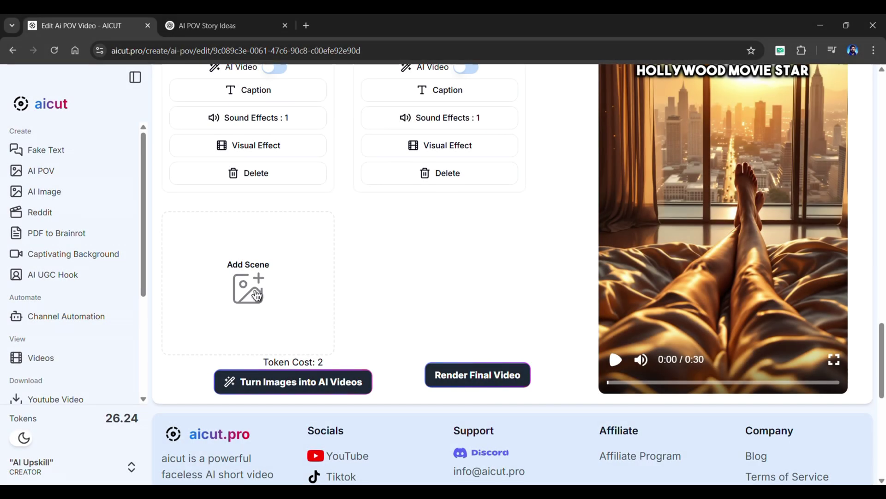
# - Add a new scene at the end of the video and look through the edited scenes
pyautogui.click(257, 295)
pyautogui.click(283, 207)
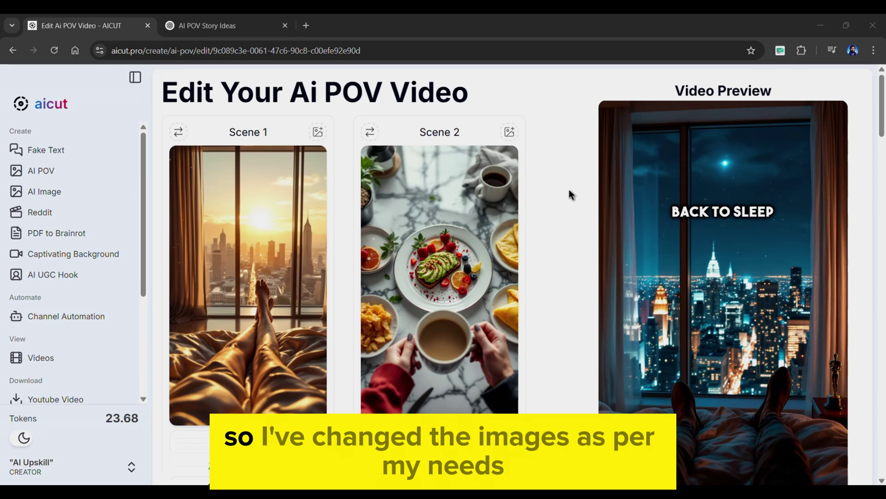
pyautogui.scroll(-10, 570, 191)
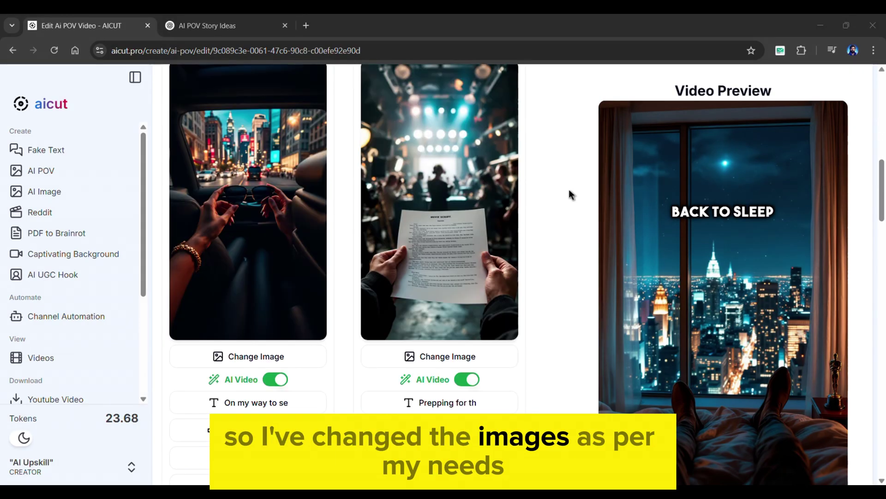
pyautogui.scroll(-3, 569, 187)
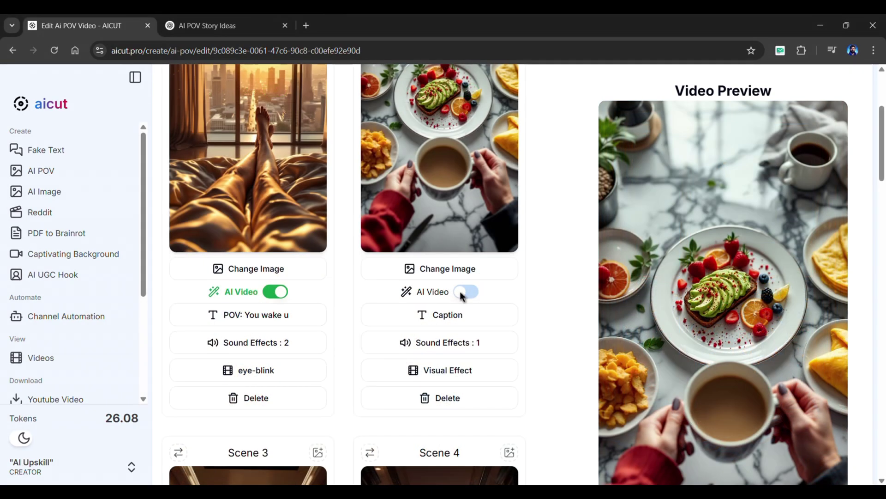
# - Enable AI Video for the second scene, choosing its video model, and caption the scene "Morning Routine - Luxury Breakfast"
pyautogui.click(457, 291)
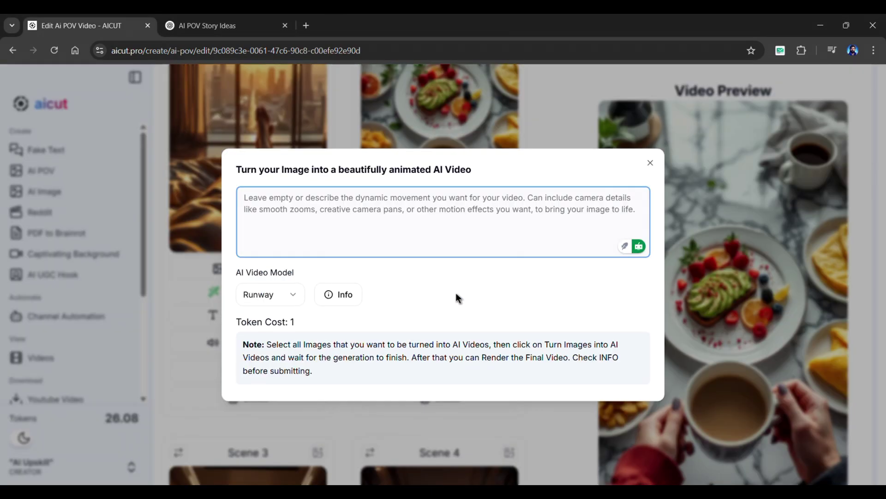
pyautogui.click(286, 301)
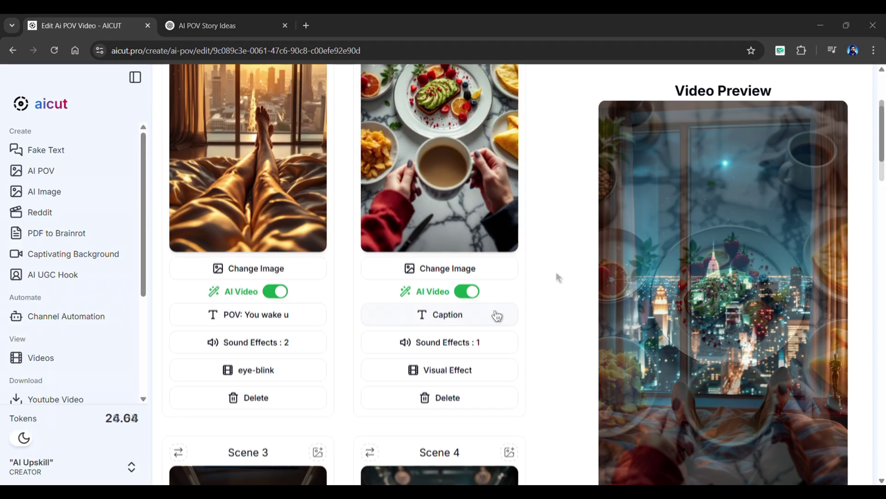
pyautogui.click(495, 315)
pyautogui.click(346, 160)
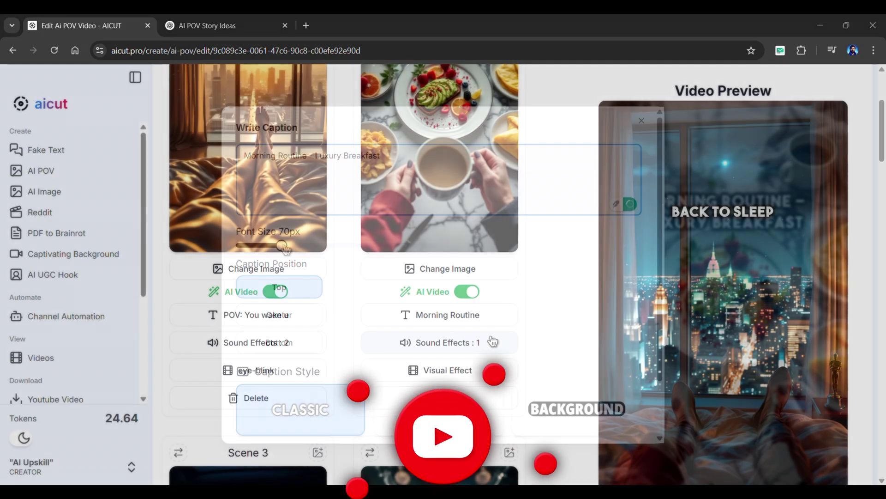
# - Enter "toast popping" as the sound prompt on the second scene's empty second sound effect track
pyautogui.click(493, 341)
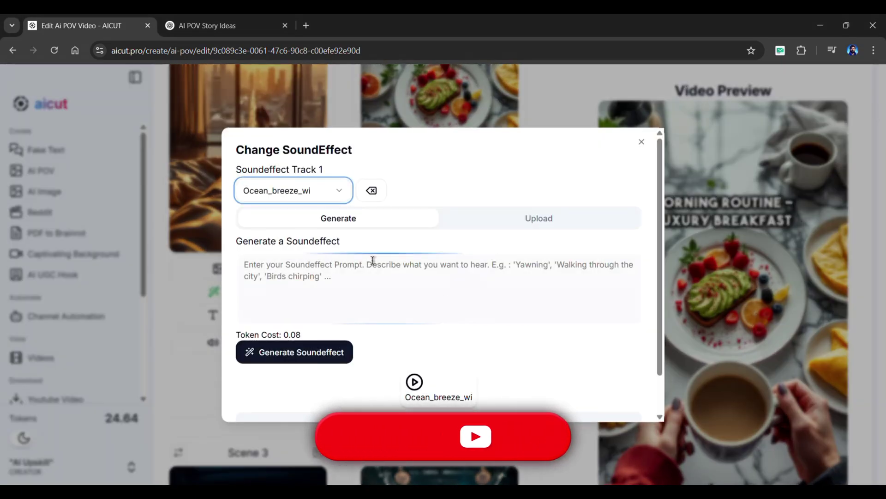
pyautogui.click(291, 191)
pyautogui.click(301, 233)
pyautogui.click(322, 256)
pyautogui.write('toast popping')
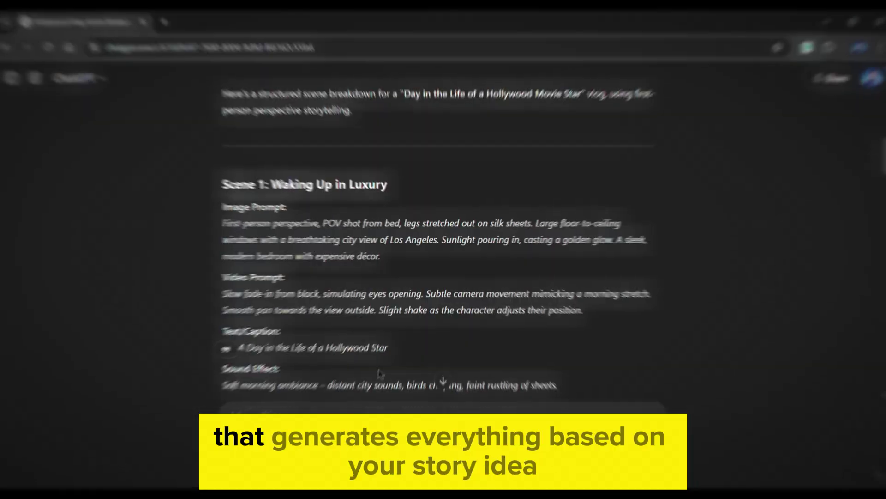
# - Review the ChatGPT scene breakdown with its image prompts, video prompts, captions and sound effects
pyautogui.scroll(-10, 844, 281)
pyautogui.scroll(-20, 844, 280)
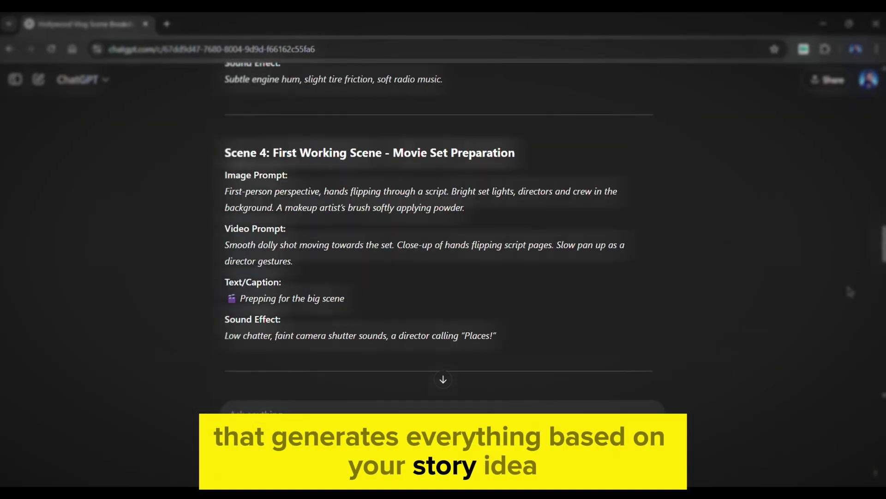
pyautogui.scroll(-10, 849, 281)
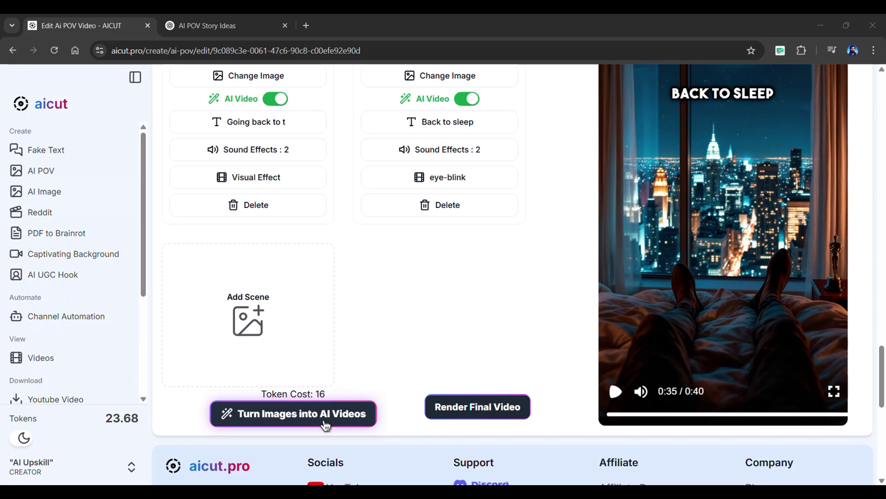
# - Turn the scene images into AI videos, and render and download the final video
pyautogui.click(326, 425)
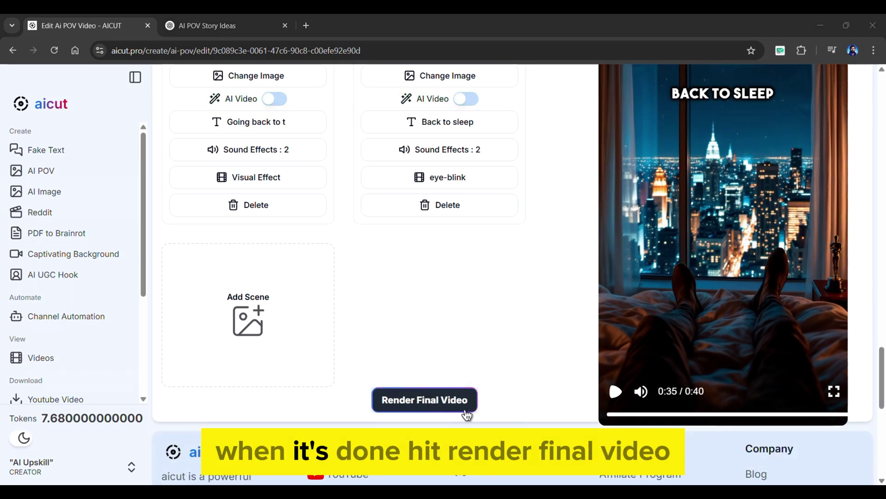
pyautogui.click(437, 408)
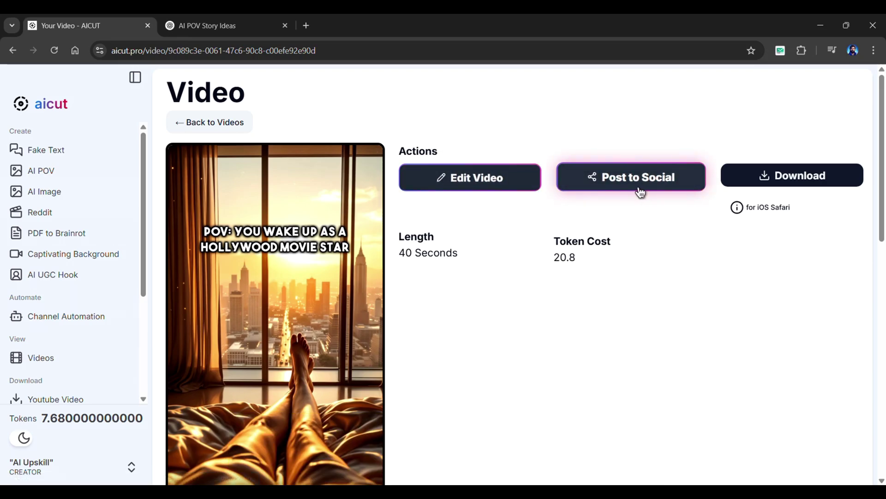
pyautogui.click(799, 180)
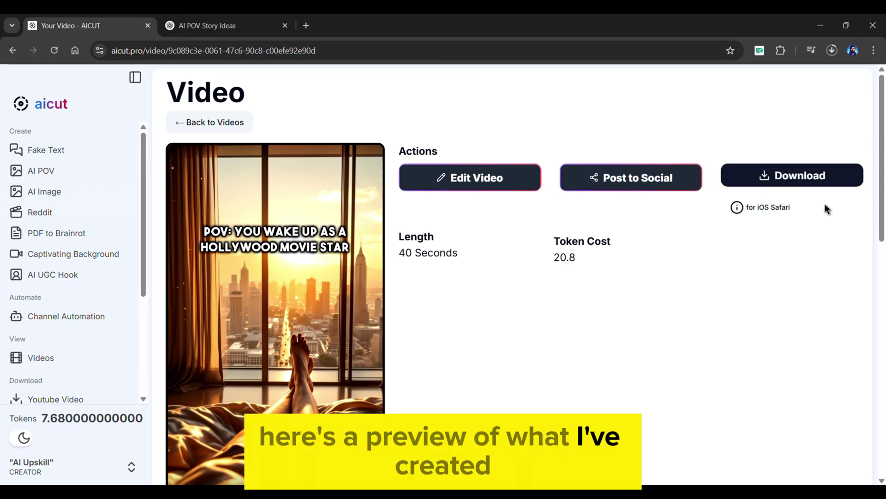